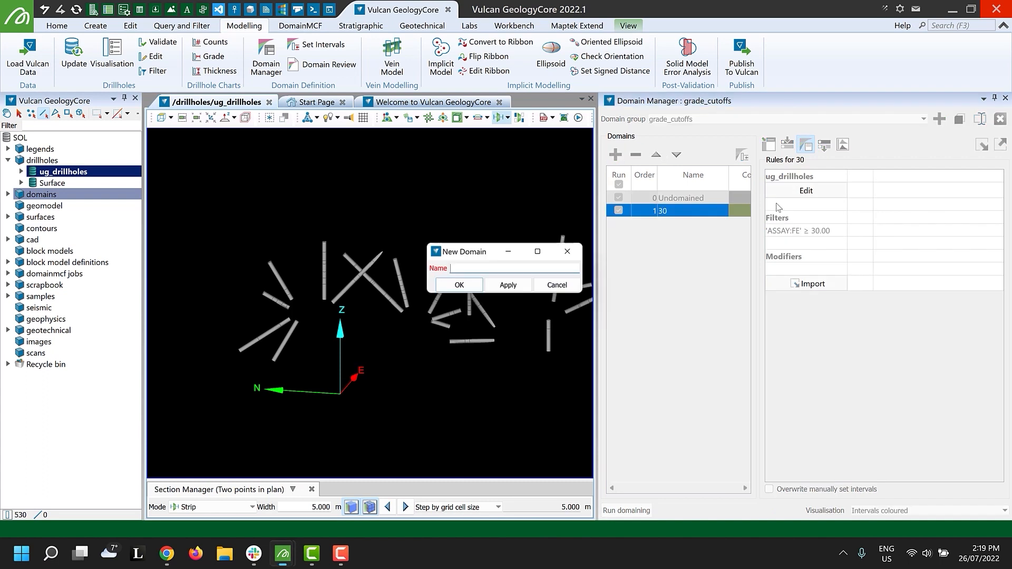
Create a domain named 40 and define its ug_drillholes filter as ASSAY:FE greater than or equal to 40.
text(40)
click(459, 286)
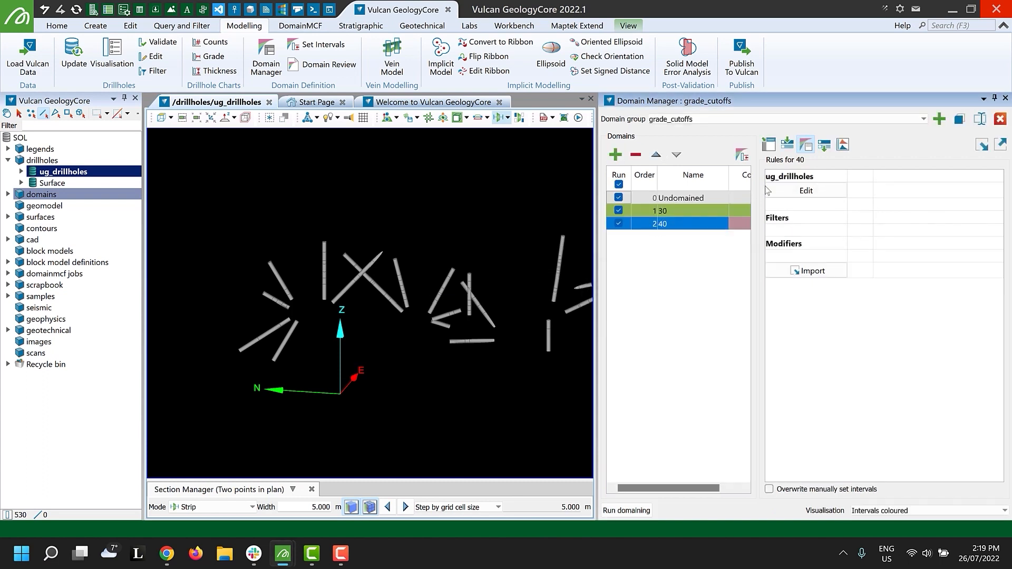
click(667, 276)
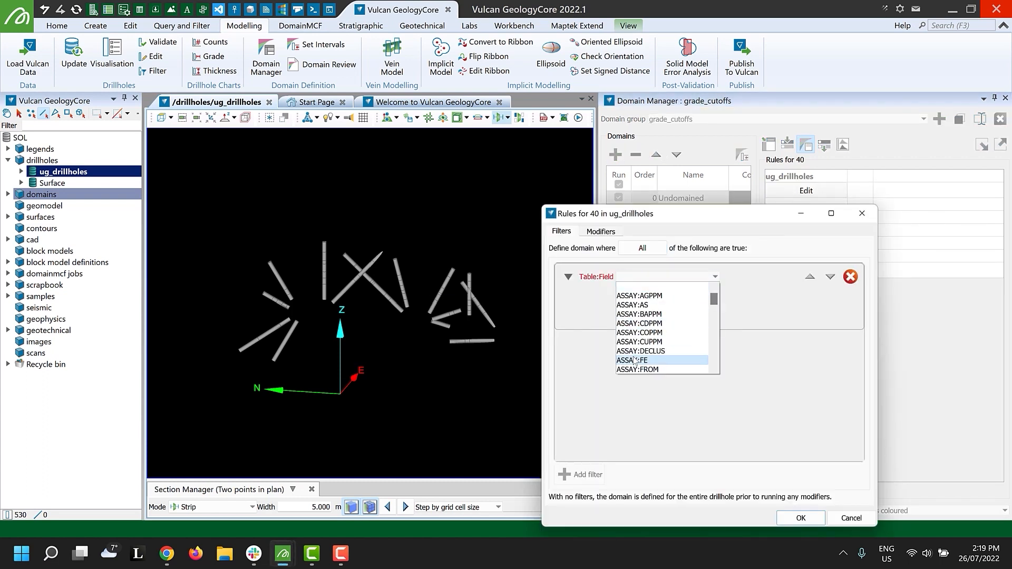
click(659, 359)
click(583, 313)
click(601, 355)
drag(786, 315, 906, 330)
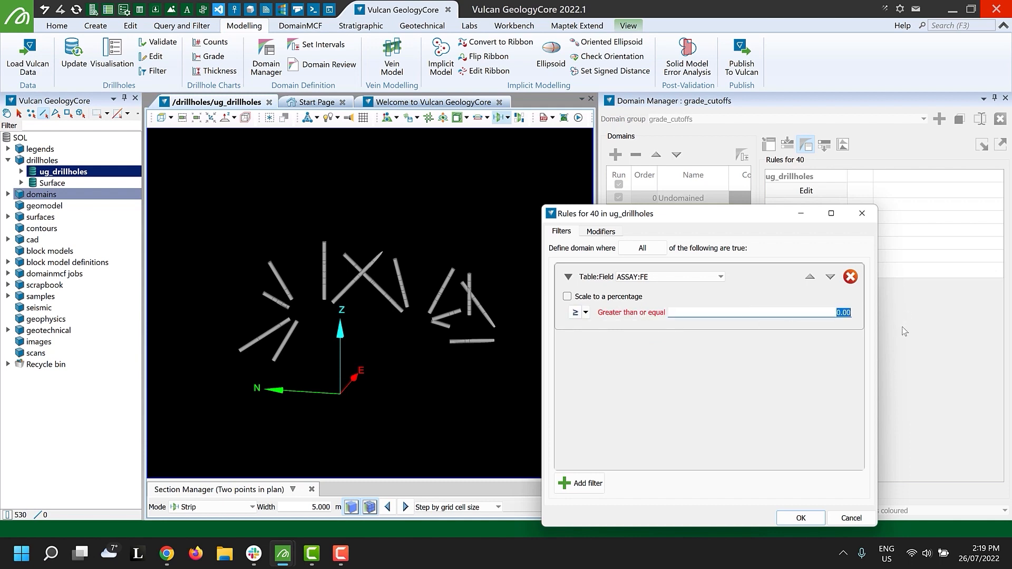
text(40)
click(804, 519)
Colour domain 30 yellow and domain 40 amber.
click(748, 210)
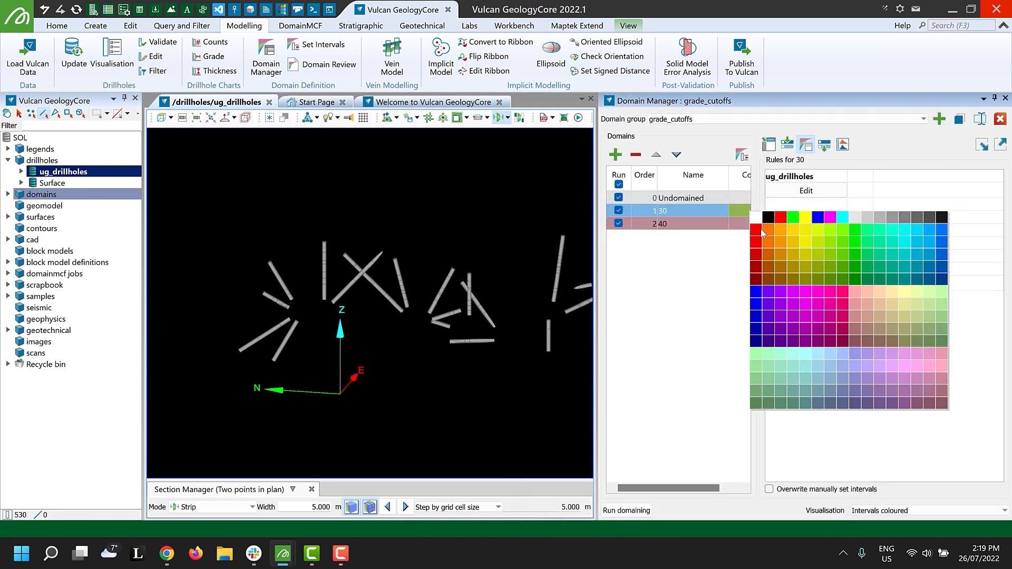
click(805, 219)
click(748, 224)
click(741, 226)
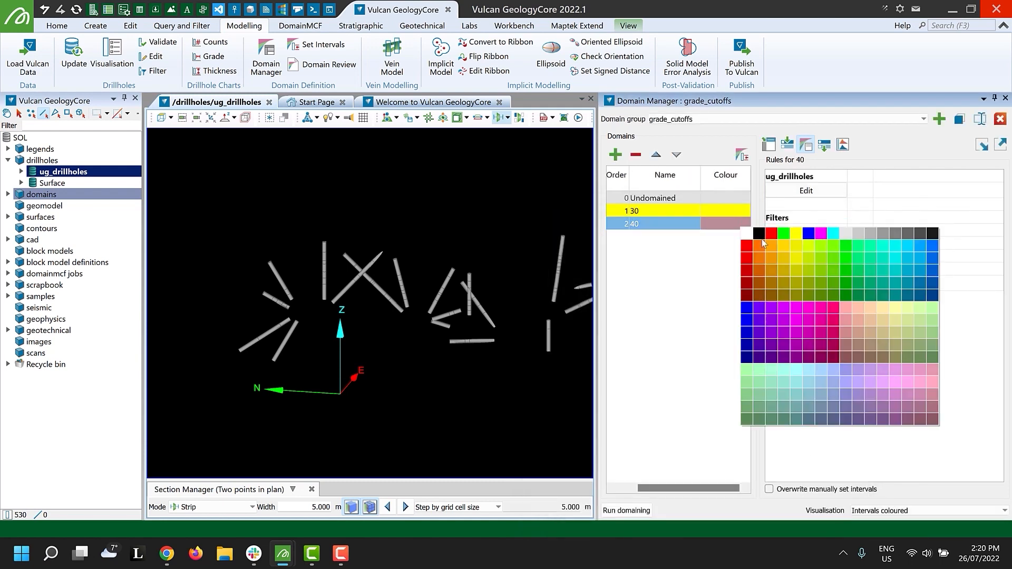
click(783, 249)
Rename the Undomained domain to Waste.
click(684, 198)
click(684, 198)
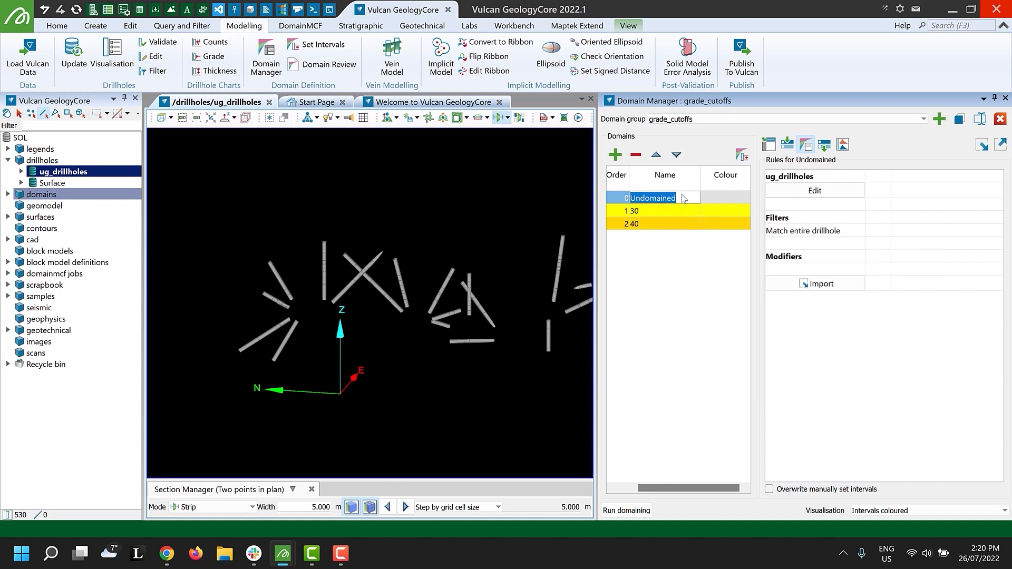
text(Waste)
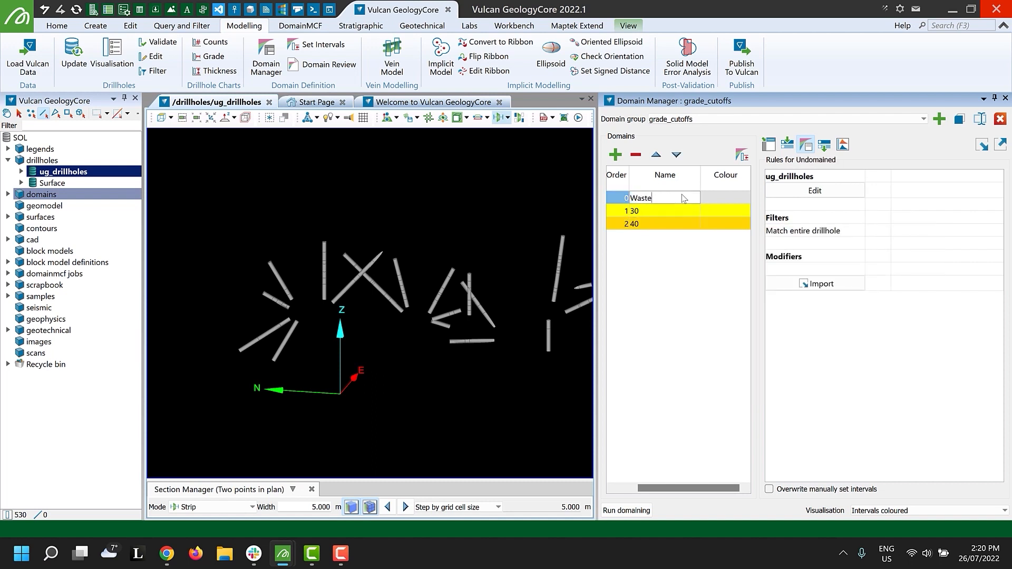
key(Return)
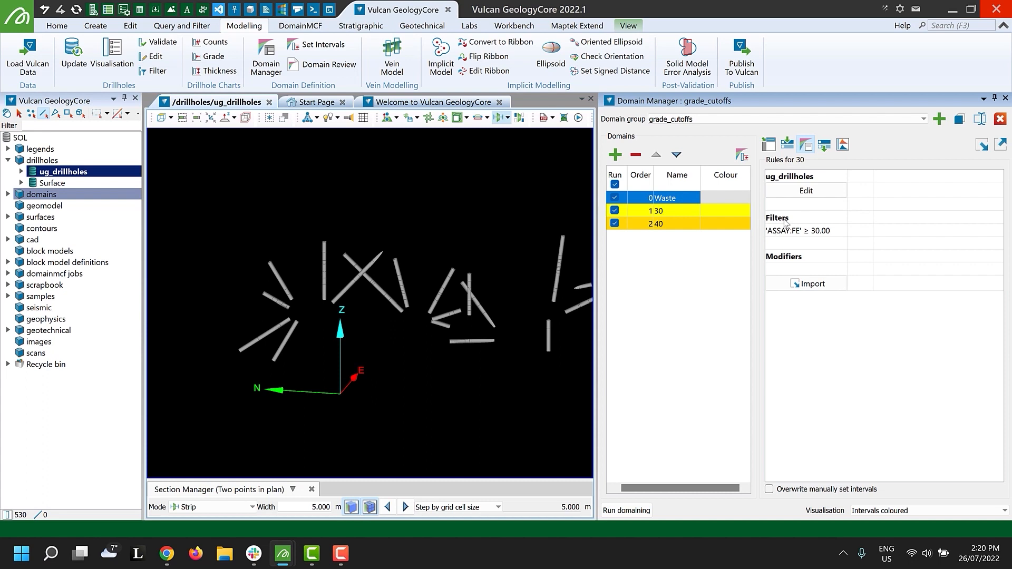
click(698, 211)
click(694, 203)
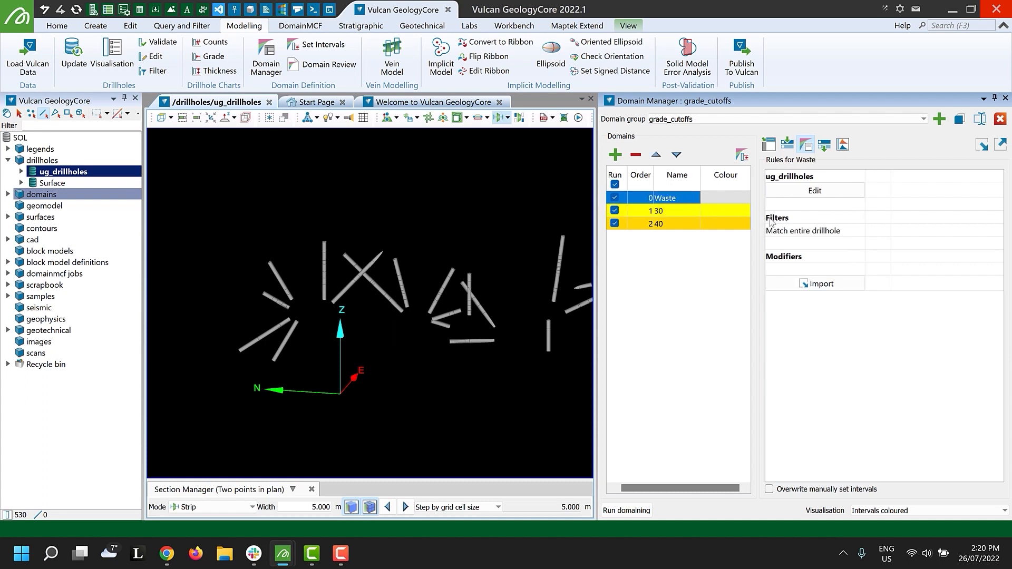
Run domaining, set the visualisation to "Intervals coloured and labelled with comparison", and run domaining again.
click(628, 511)
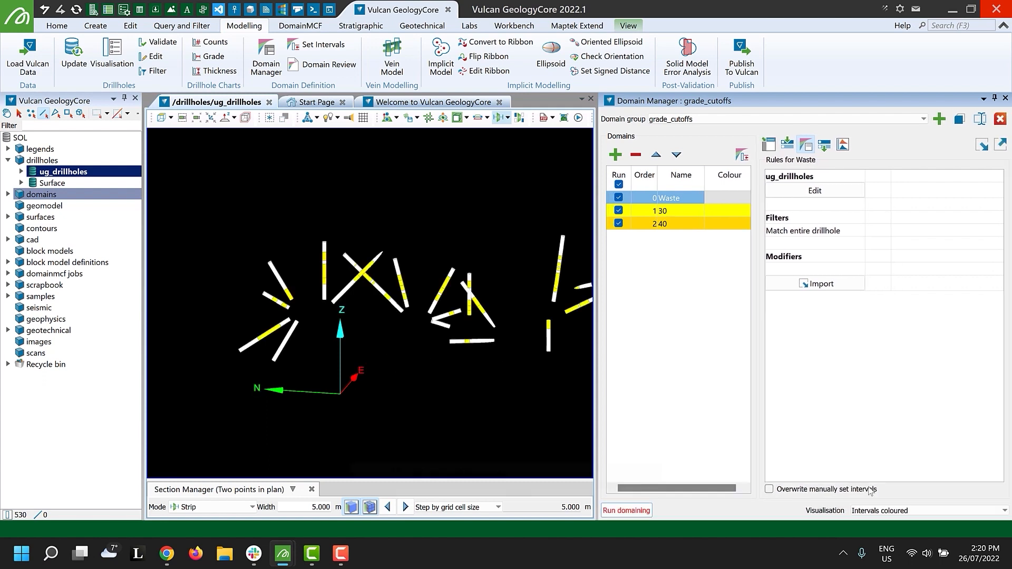
click(896, 510)
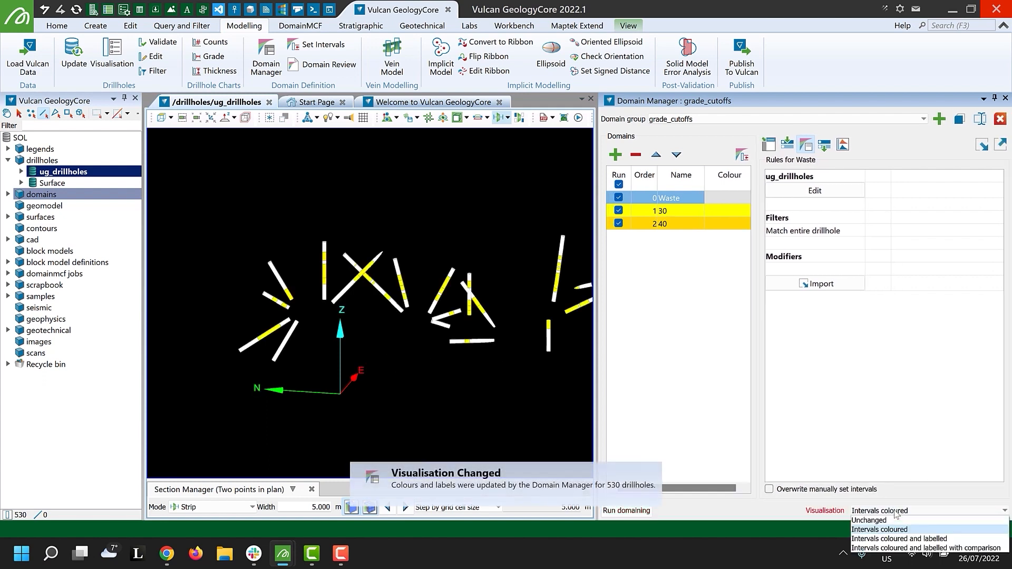
click(907, 549)
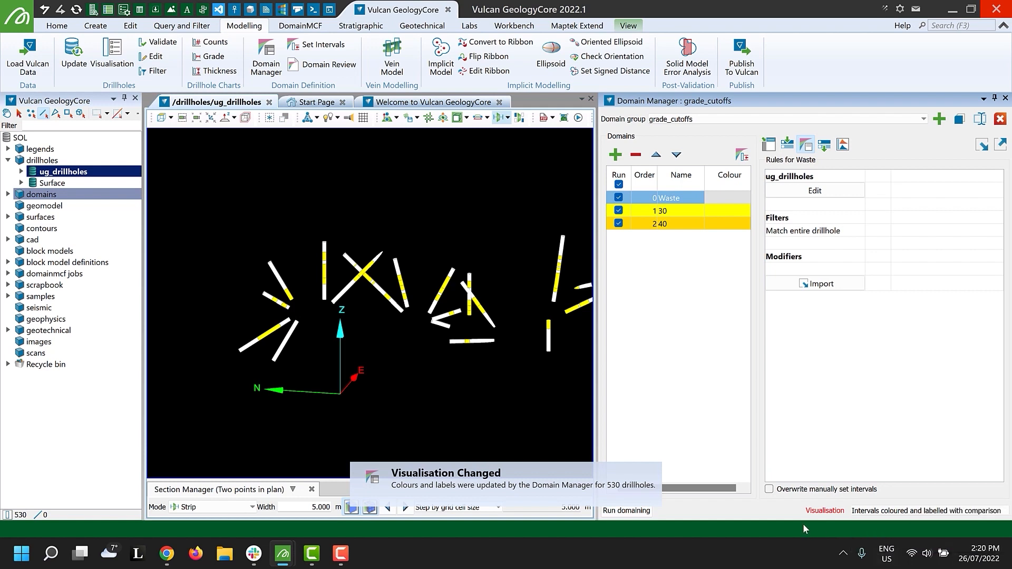
click(649, 511)
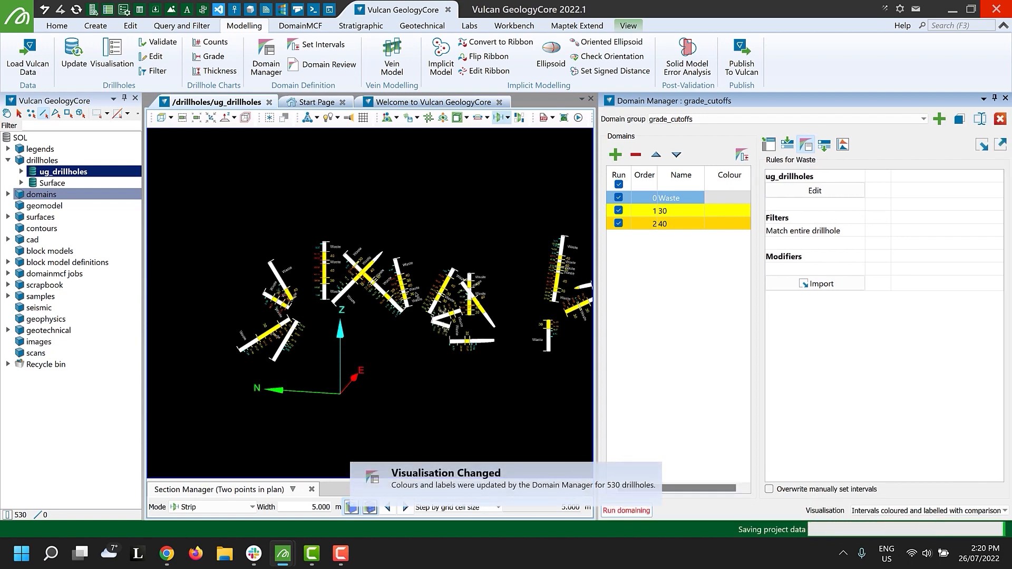
scroll(404, 300, up, 5)
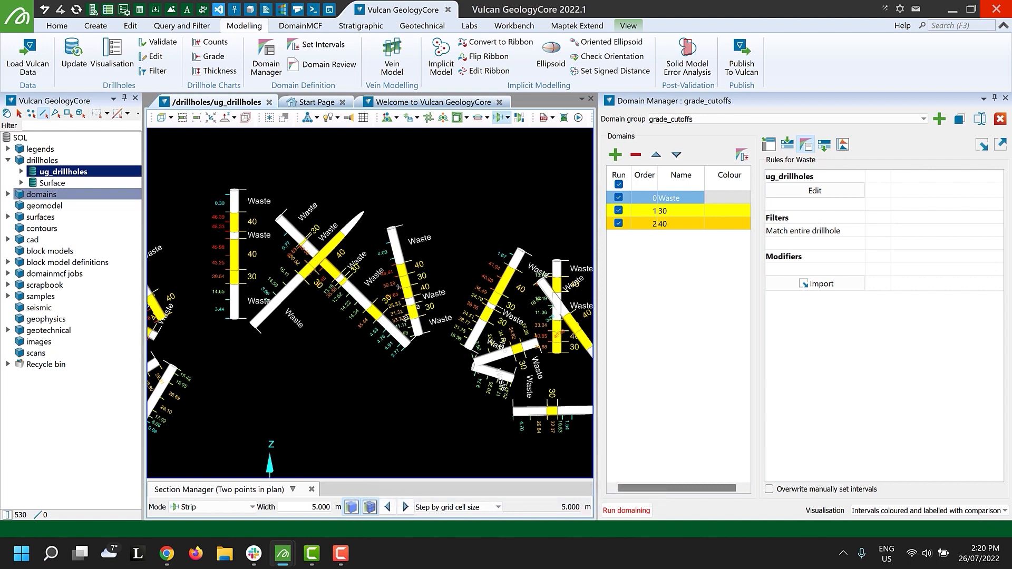
Add a "Select by length" modifier to domain 30 keeping intervals of at least 1.000 m, and rerun domaining.
click(674, 211)
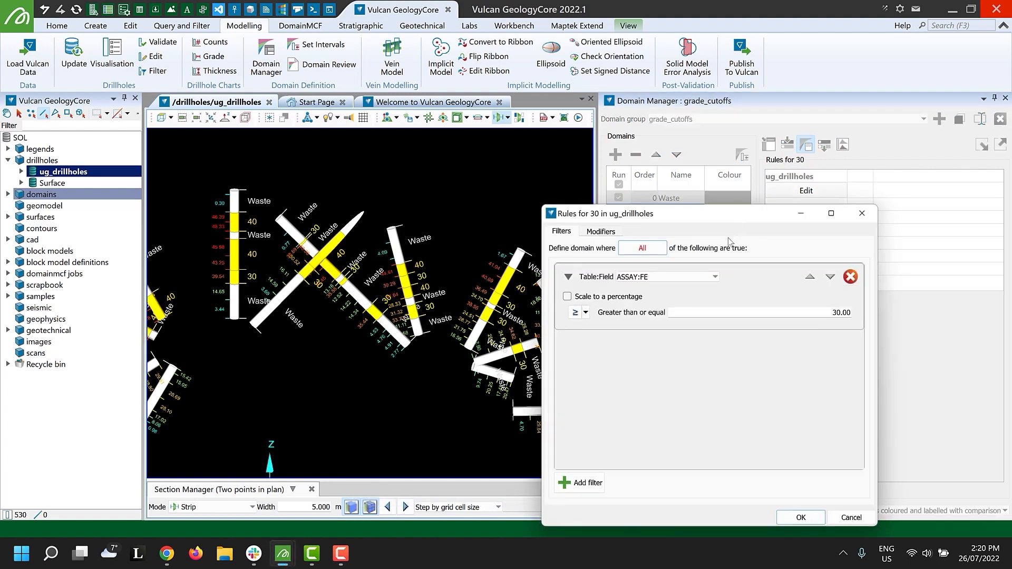
click(602, 233)
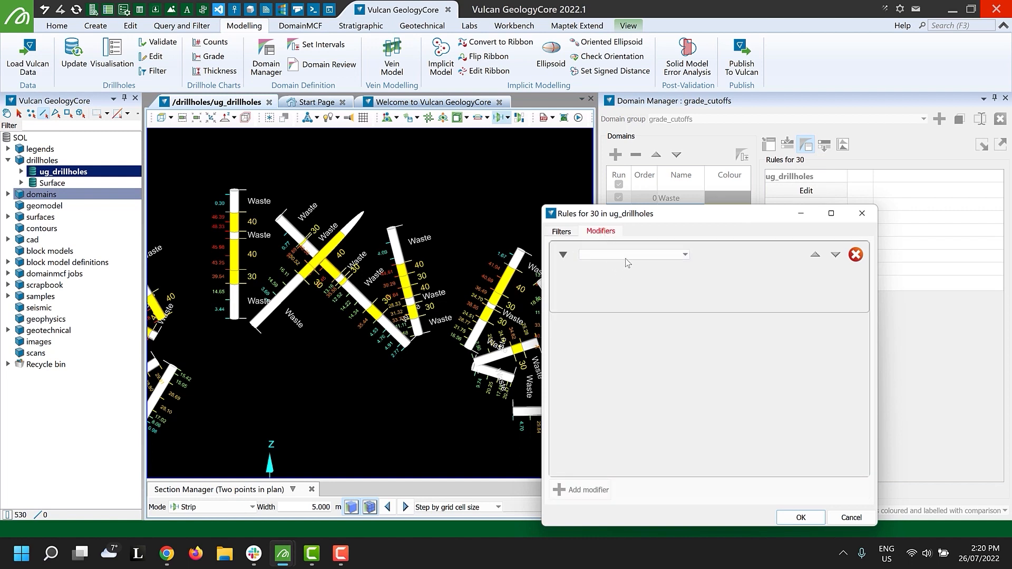
click(626, 258)
click(649, 300)
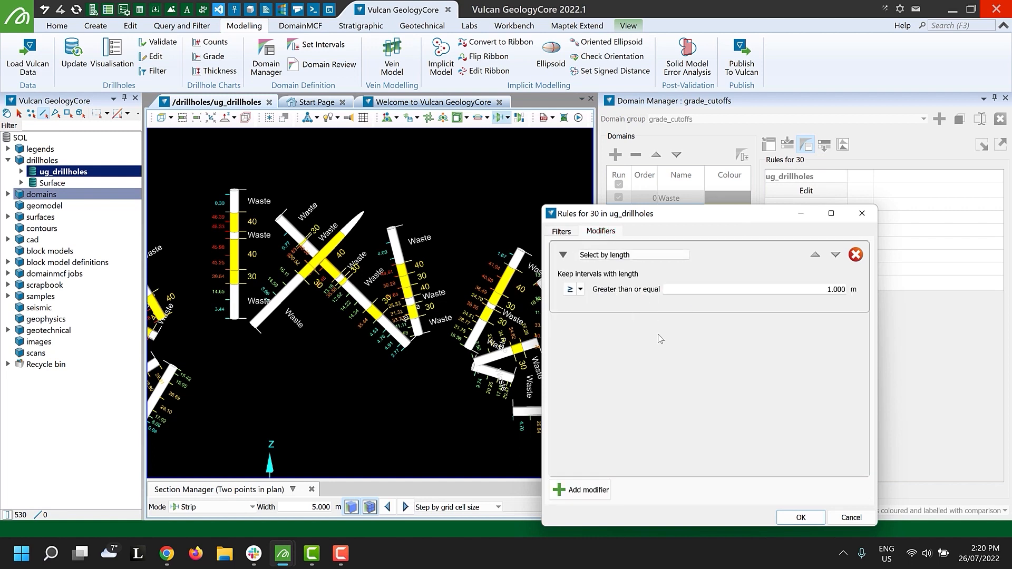
click(800, 518)
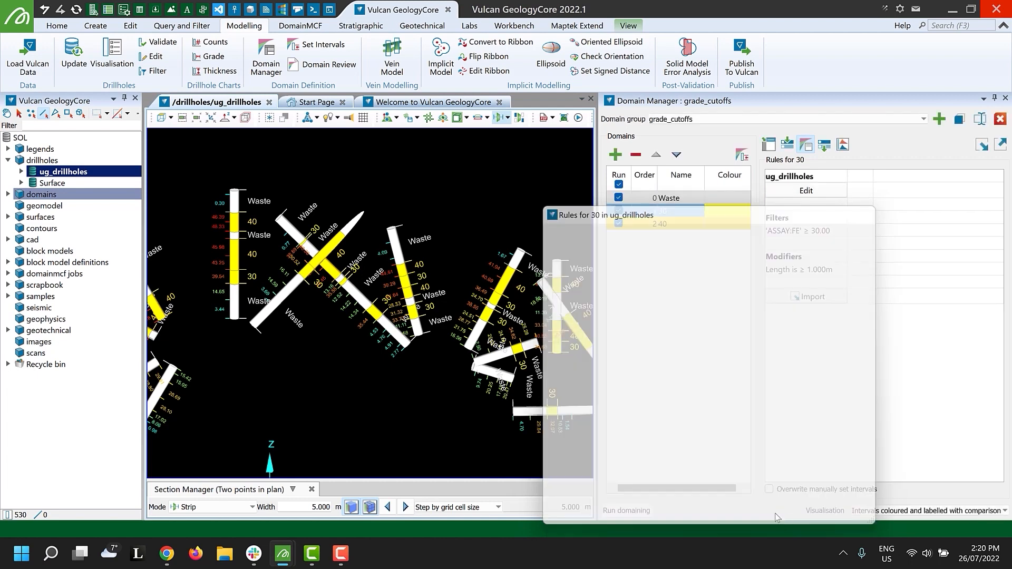
click(628, 509)
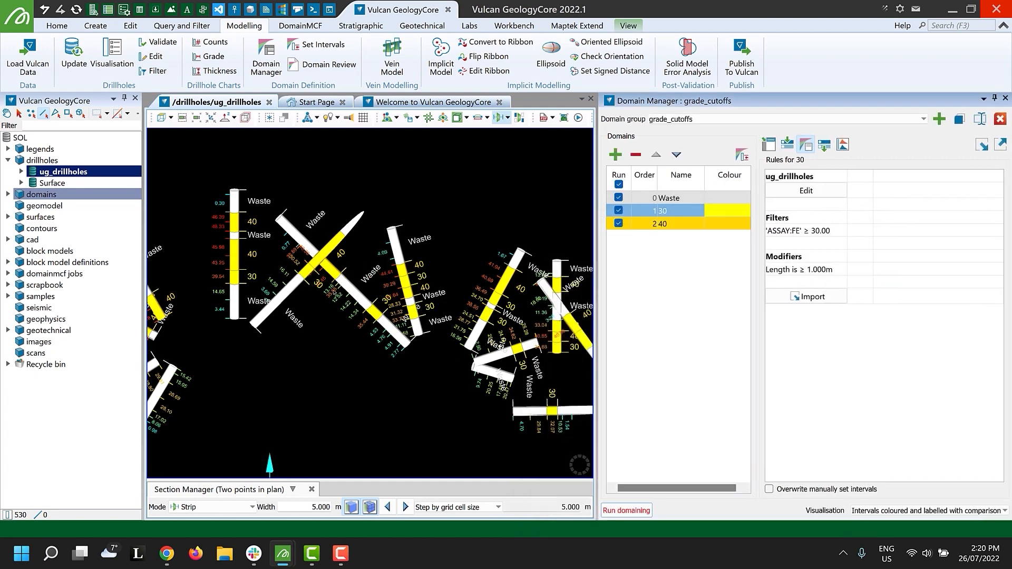
scroll(217, 235, up, 3)
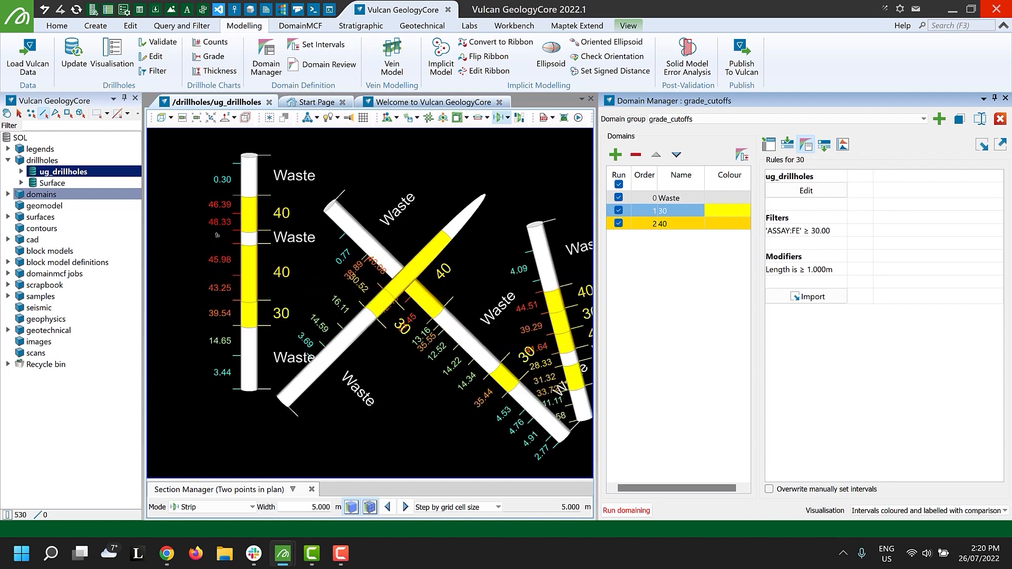
Recolour domain 40 to a deeper orange and rerun domaining.
click(744, 225)
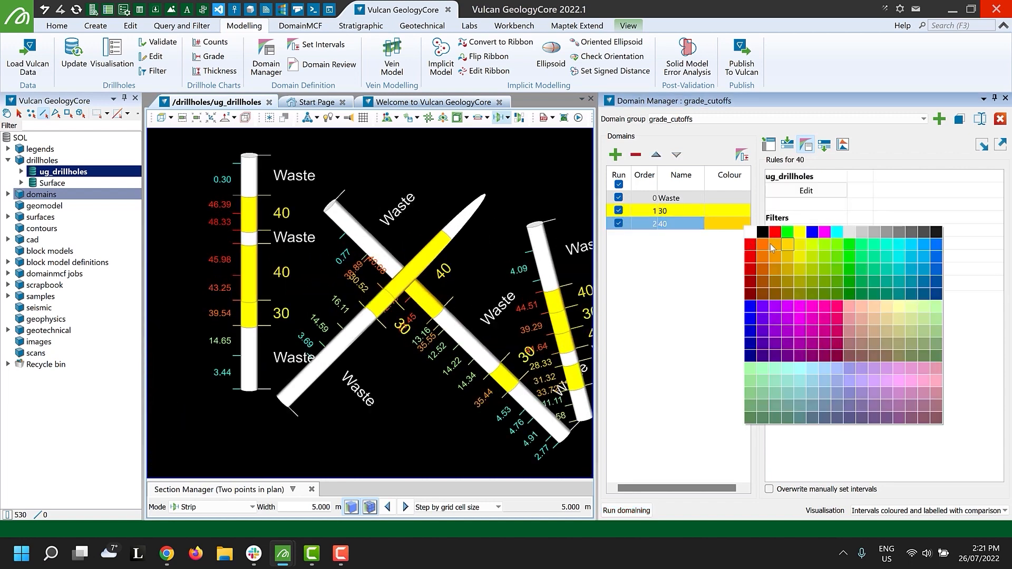
click(770, 243)
click(626, 510)
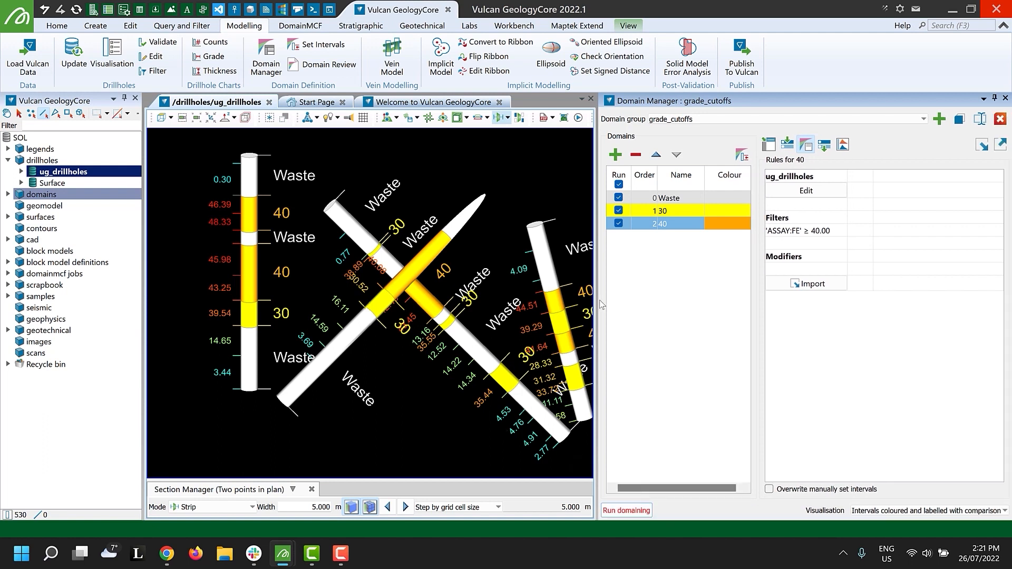
Try running domaining with domain 30 ordered below domain 40, and restore the original order.
click(686, 211)
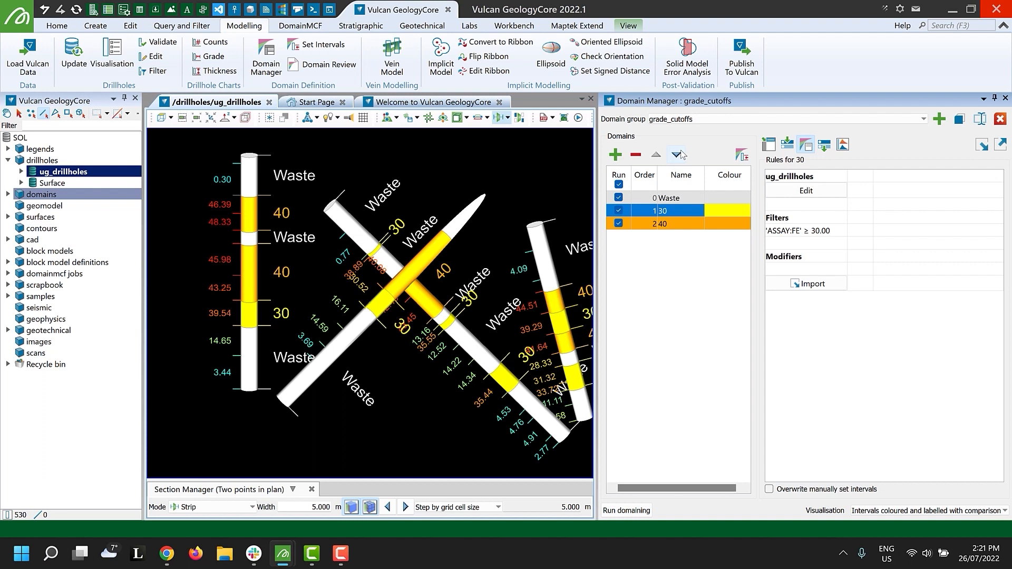
click(678, 155)
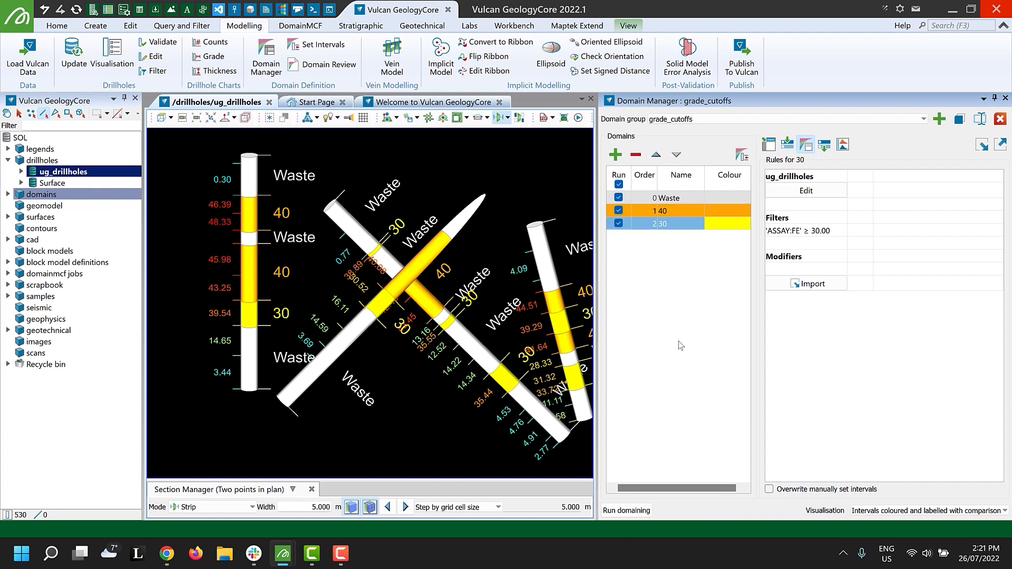
click(637, 511)
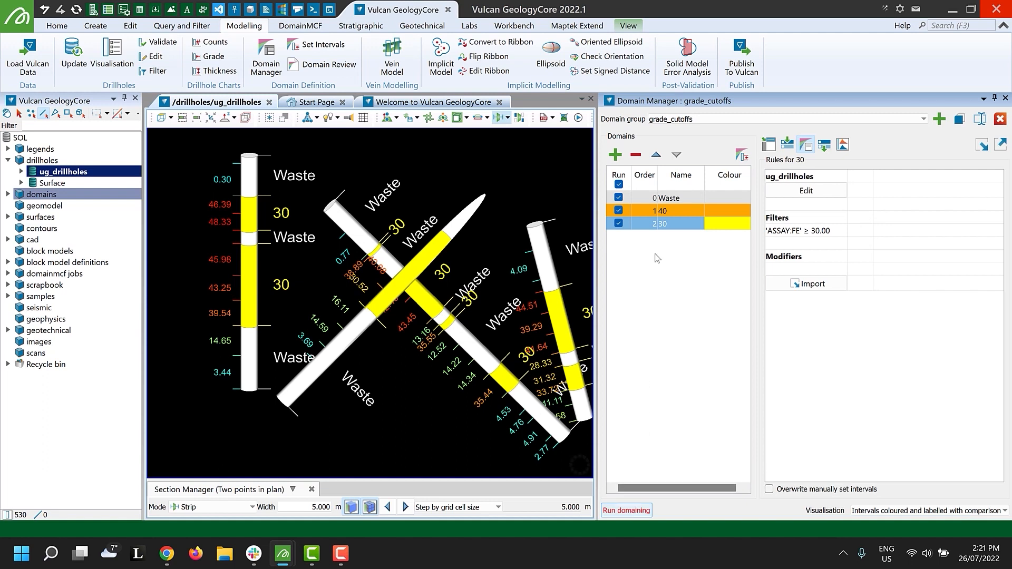
click(656, 157)
Clear the ASSAY:FE filter from the rules of domain 40.
click(677, 225)
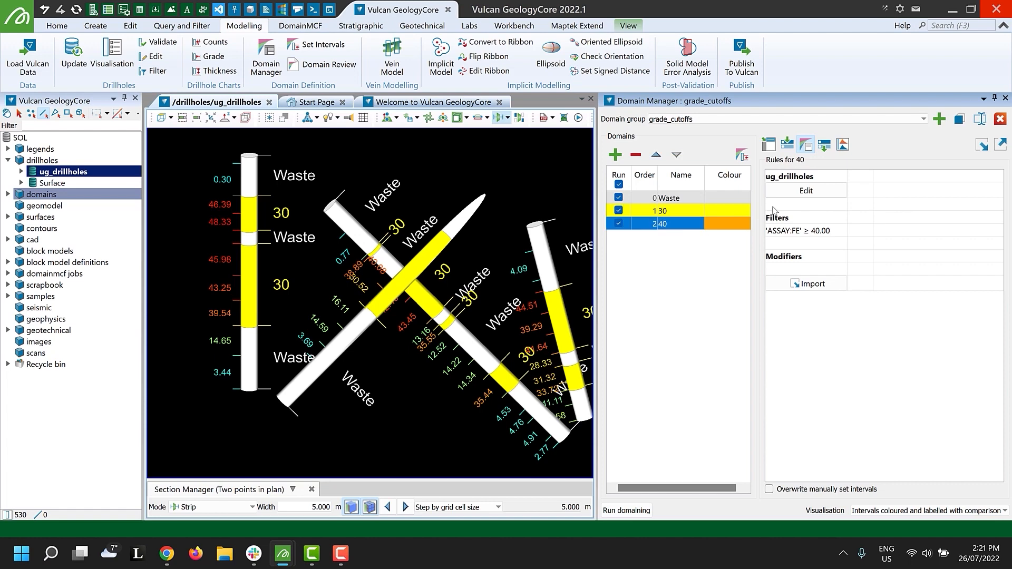
click(805, 191)
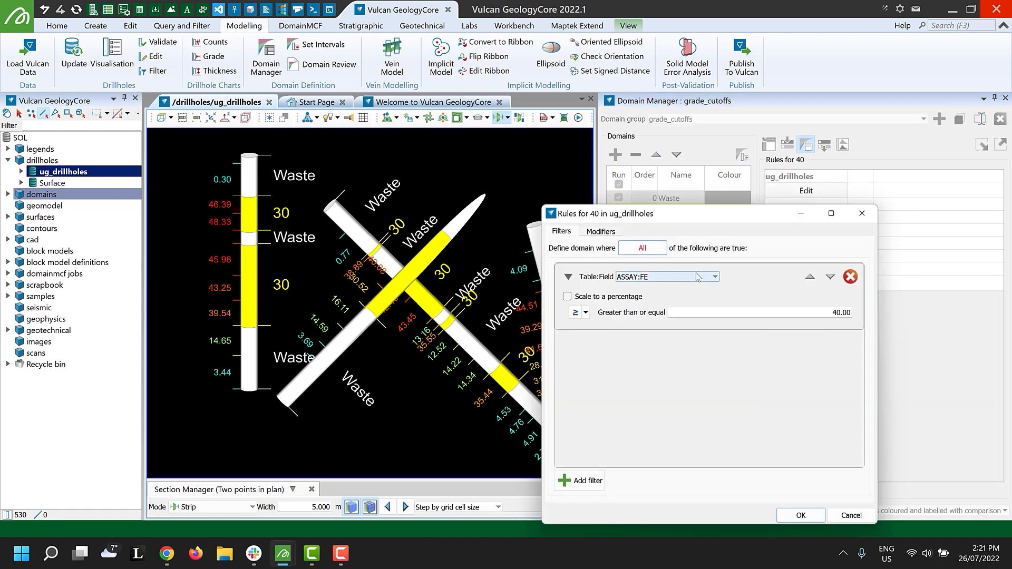
click(698, 277)
click(659, 289)
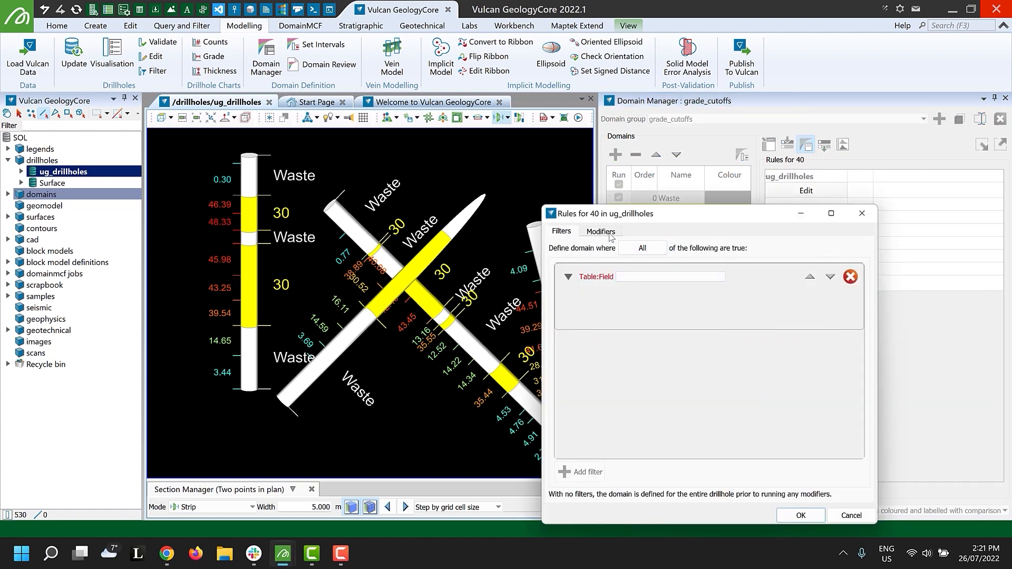
Add a "Combine by grade cutoff" modifier to domain 40 with an ore/waste cutoff of 40 and grade field ASSAY:FE.
click(601, 231)
click(645, 255)
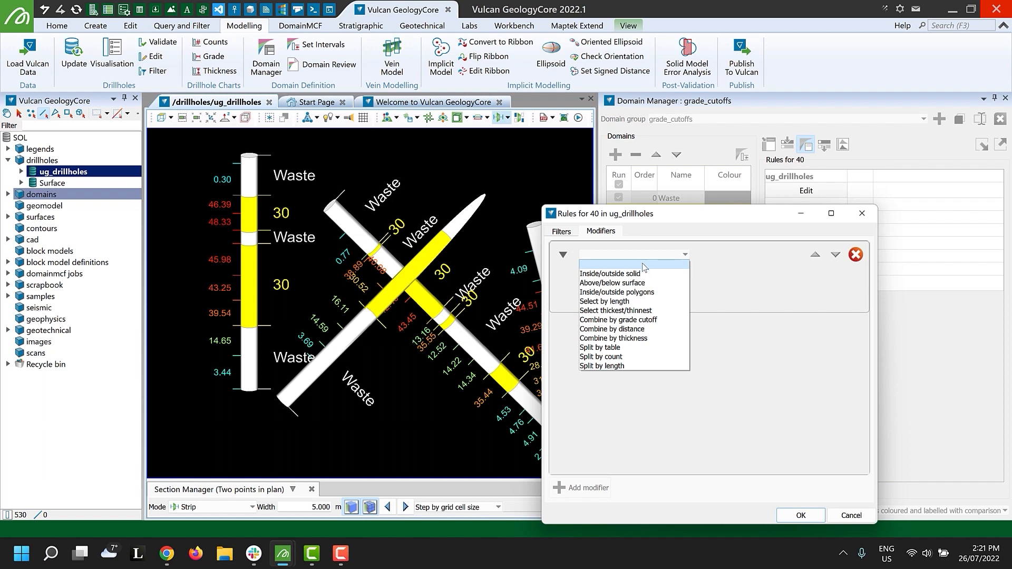
click(651, 324)
drag(653, 286, 702, 301)
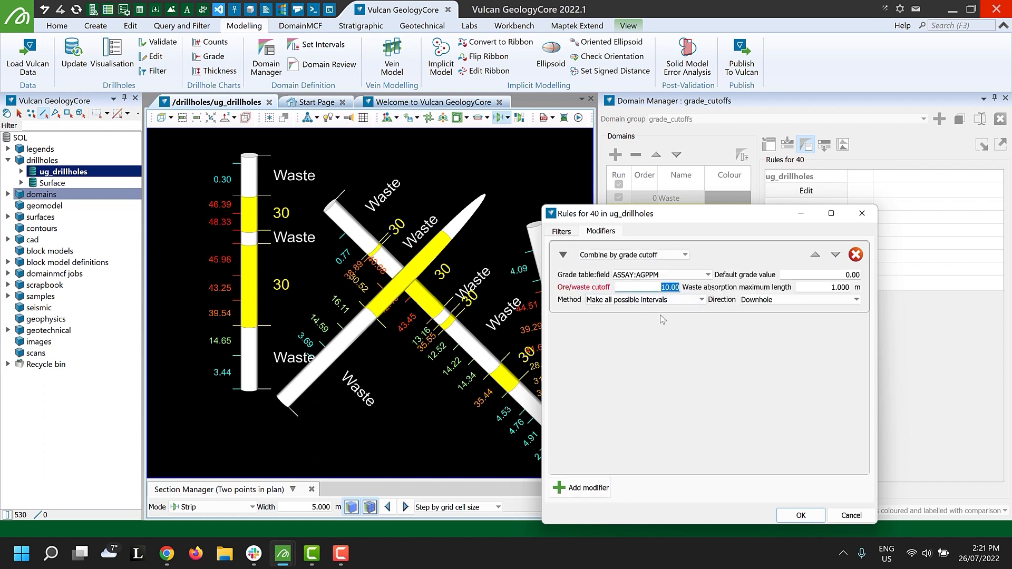
text(40)
click(653, 276)
click(688, 343)
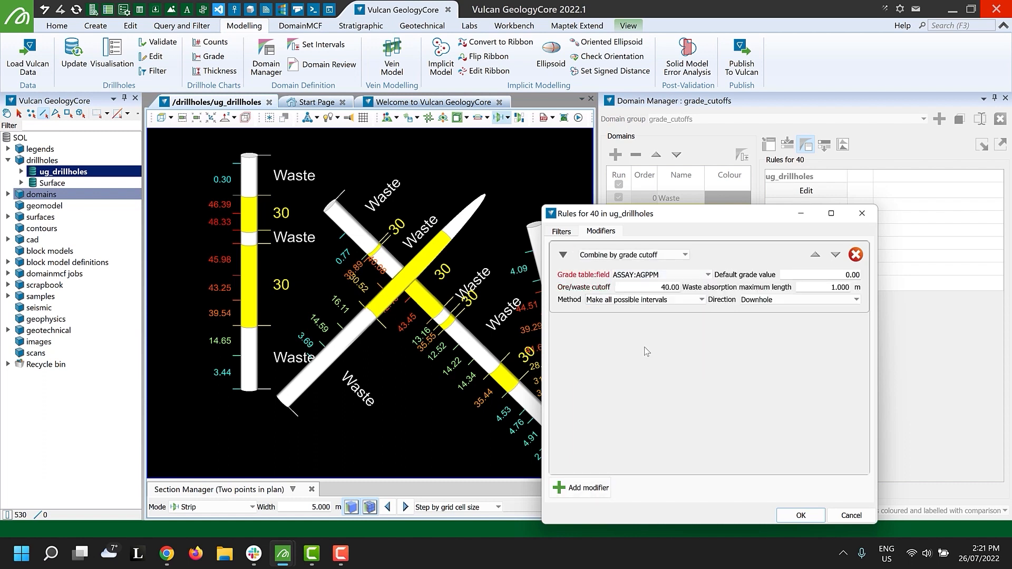
Set the modifier's waste absorption maximum length to 3 m, rerun domaining and inspect the drillhole intervals up close.
drag(830, 287, 874, 291)
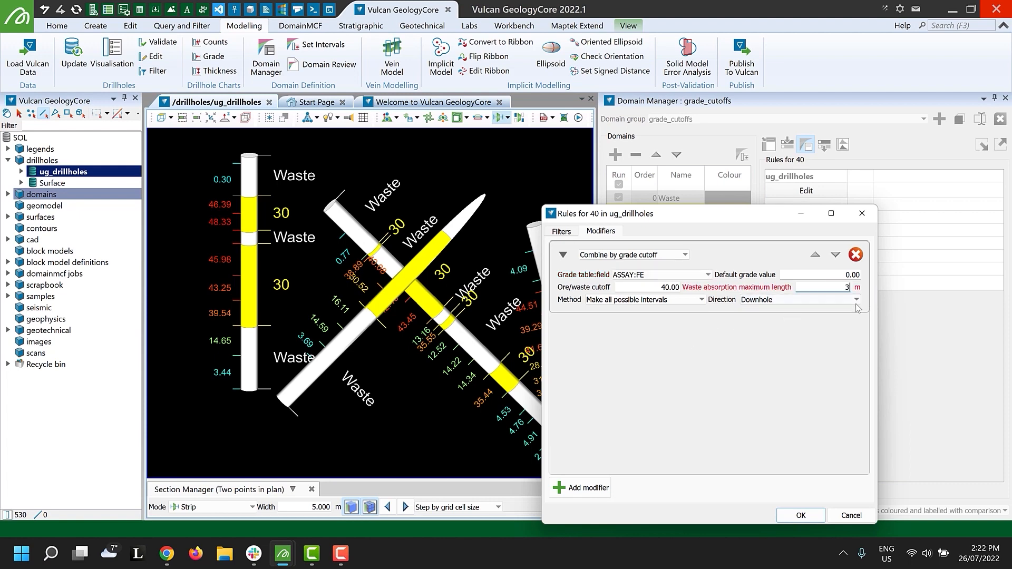
text(3)
click(801, 515)
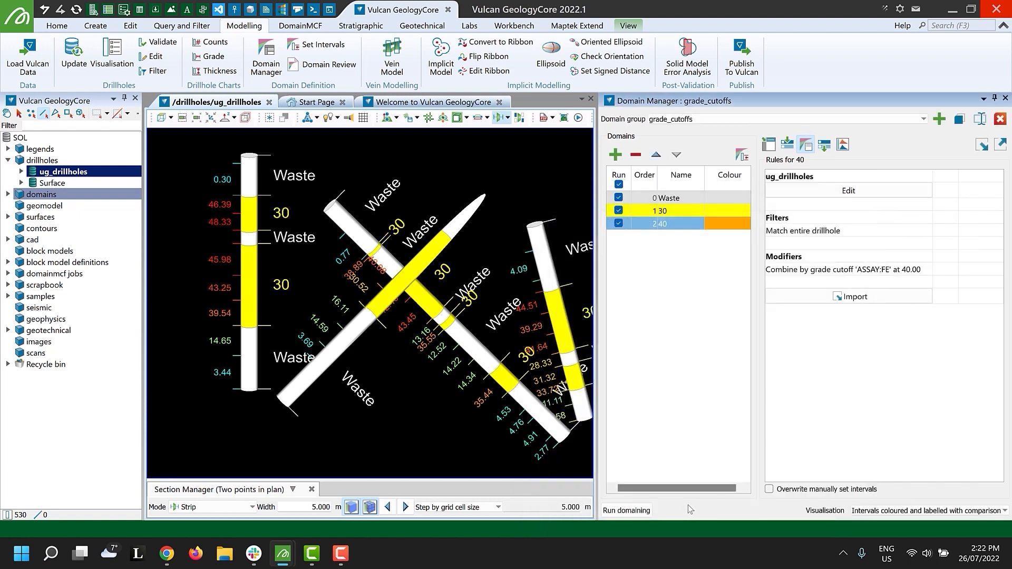
click(630, 510)
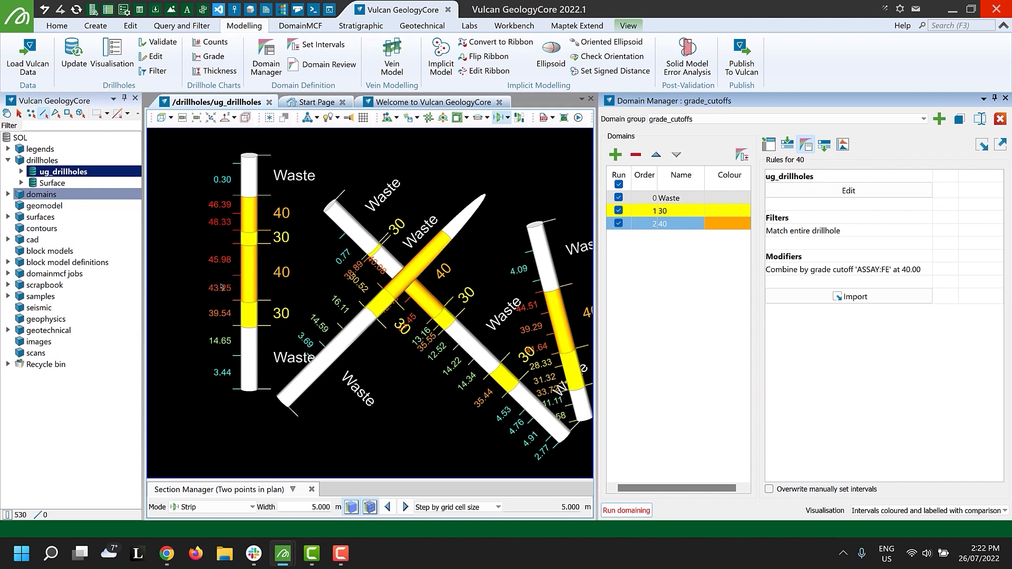
scroll(401, 271, up, 5)
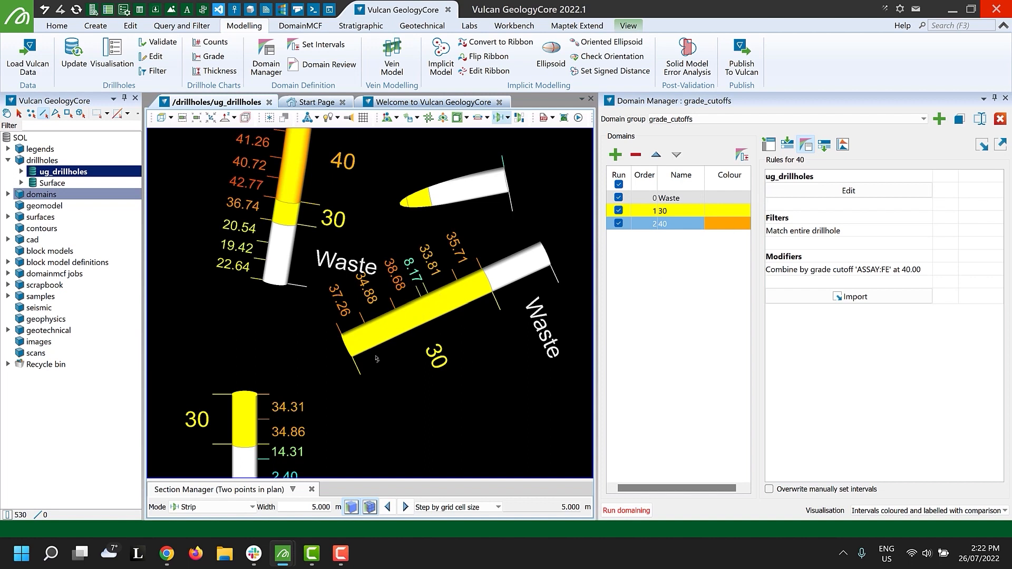
Set up domain grade charts for the ASSAY:FE and ASSAY:PB fields.
click(843, 144)
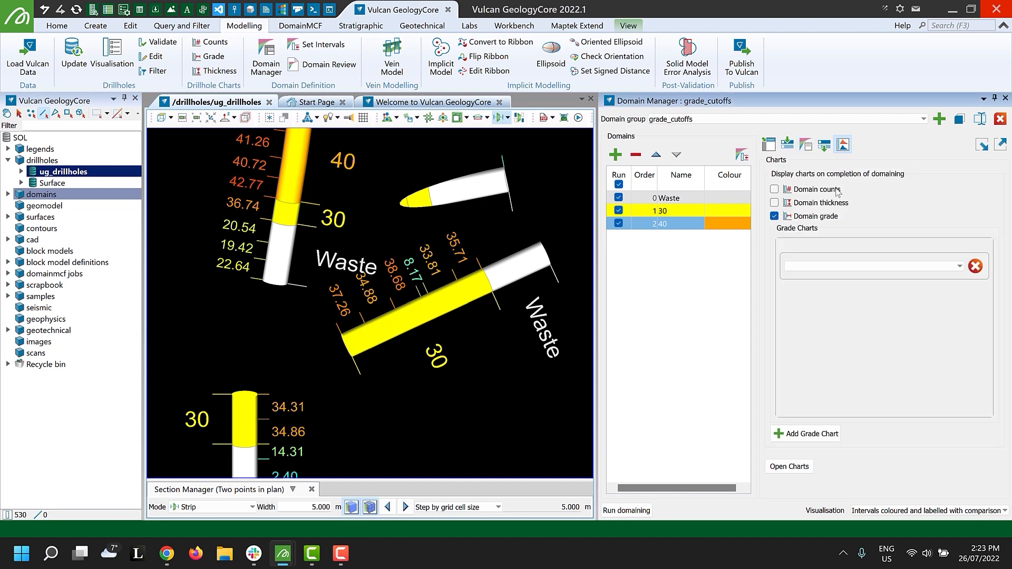
click(882, 271)
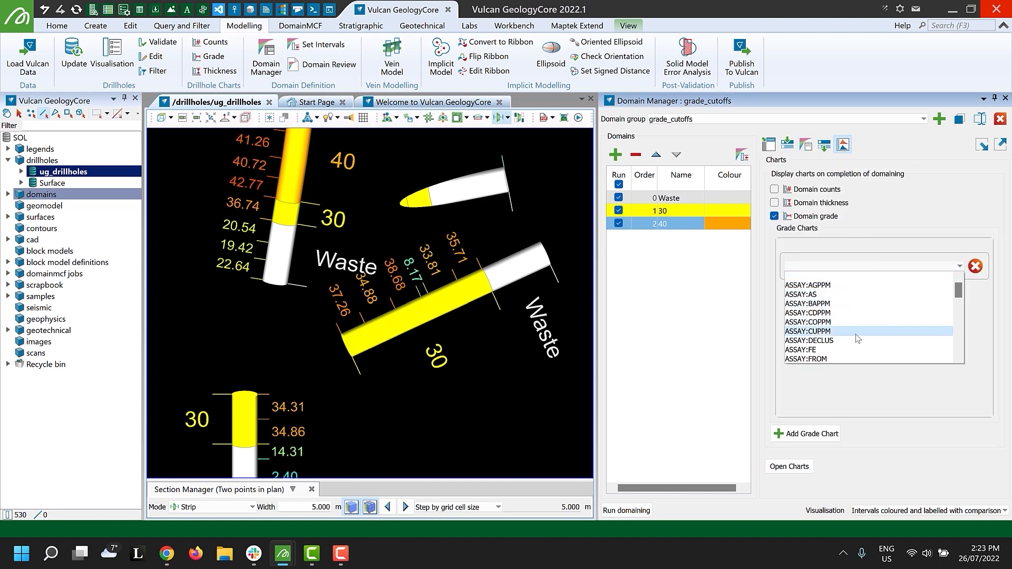
click(815, 349)
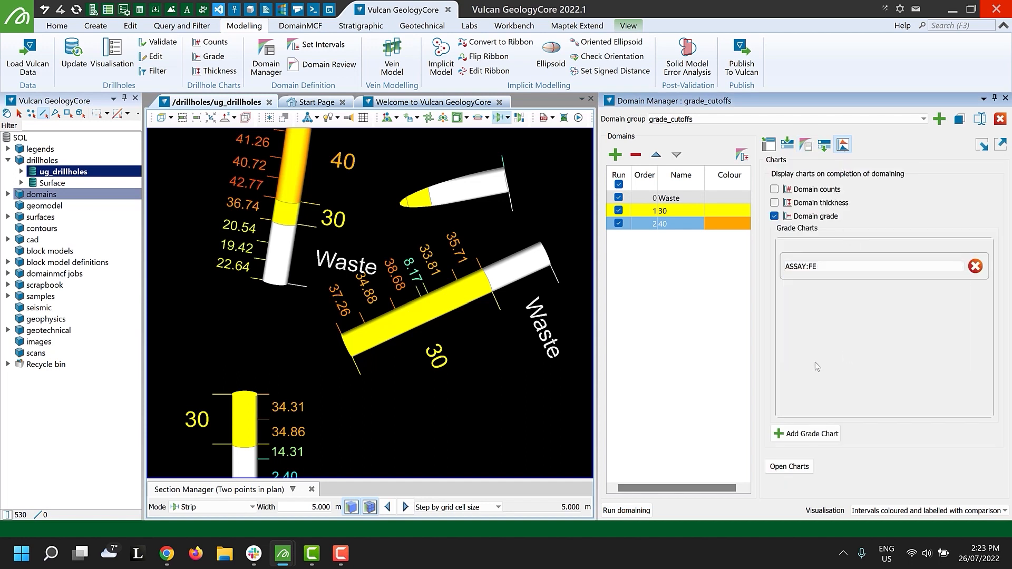
click(806, 432)
click(815, 296)
scroll(817, 337, down, 3)
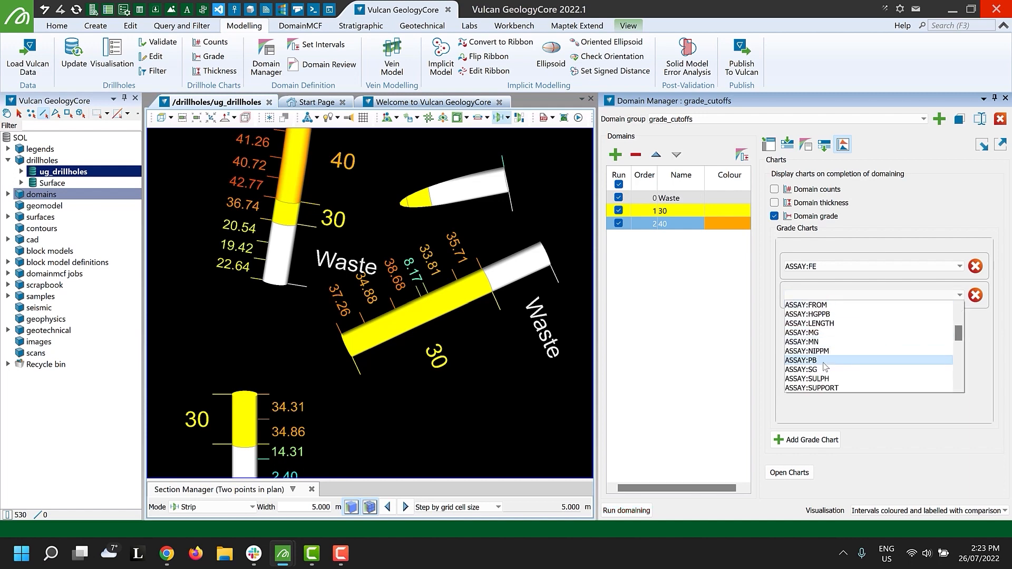
click(824, 361)
Open the domain grade charts and review the ASSAY:FE and ASSAY:PB histograms for each domain.
click(790, 473)
scroll(348, 364, down, 3)
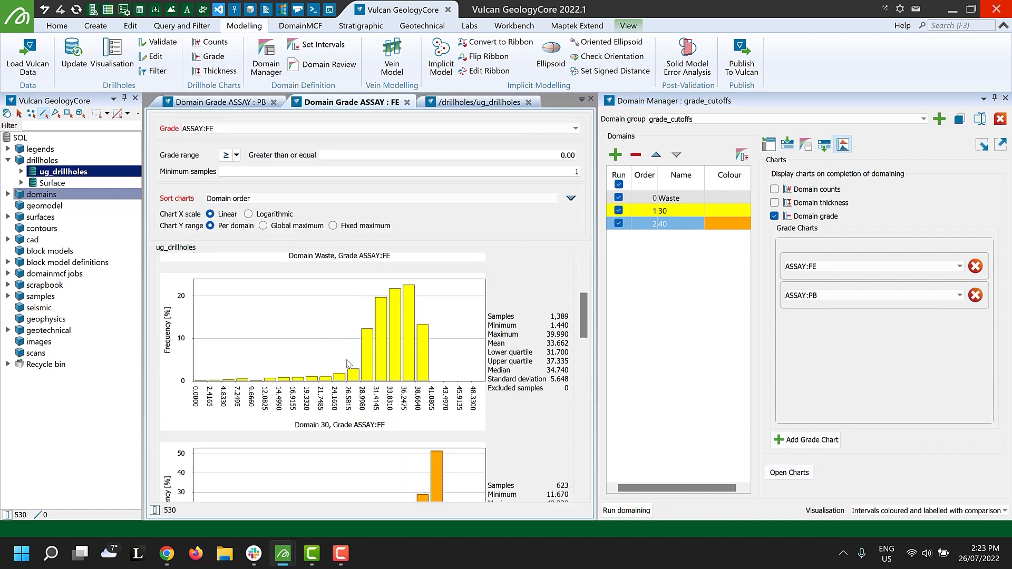
scroll(347, 364, down, 1)
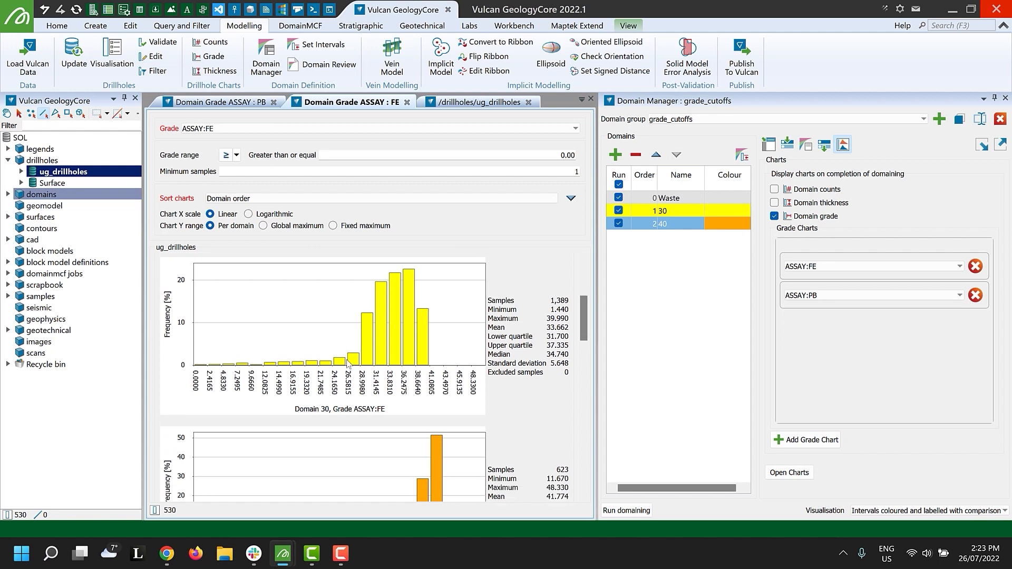
click(254, 104)
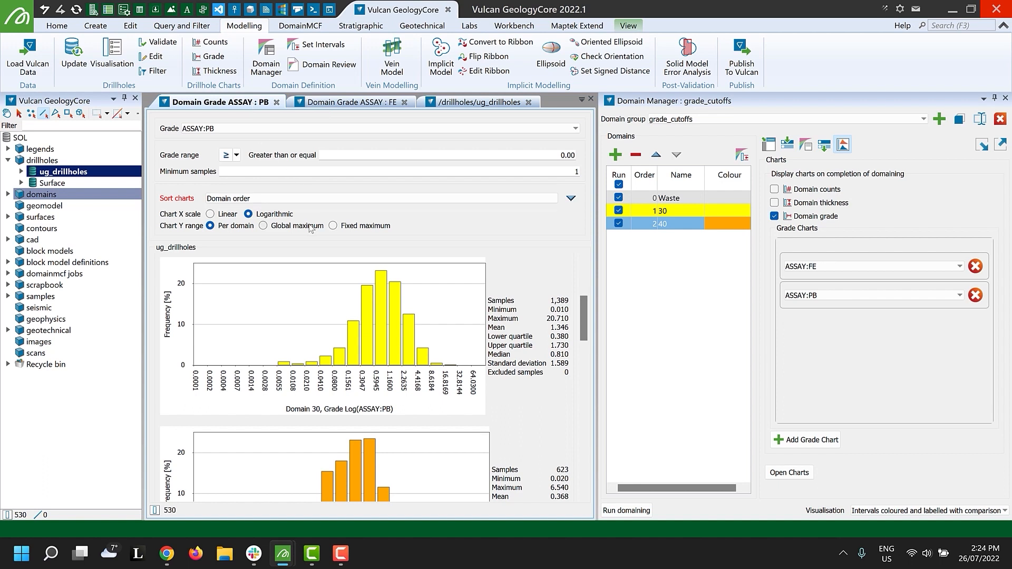
Set the Y range of the ASSAY:FE domain grade chart to Global maximum and compare the histograms of domains 30 and 40.
click(338, 105)
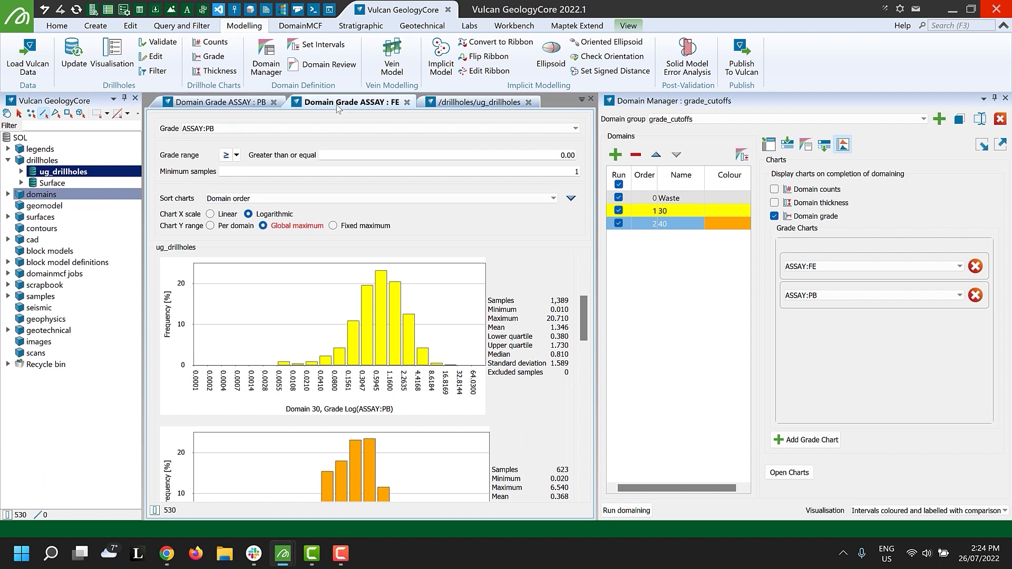
click(280, 227)
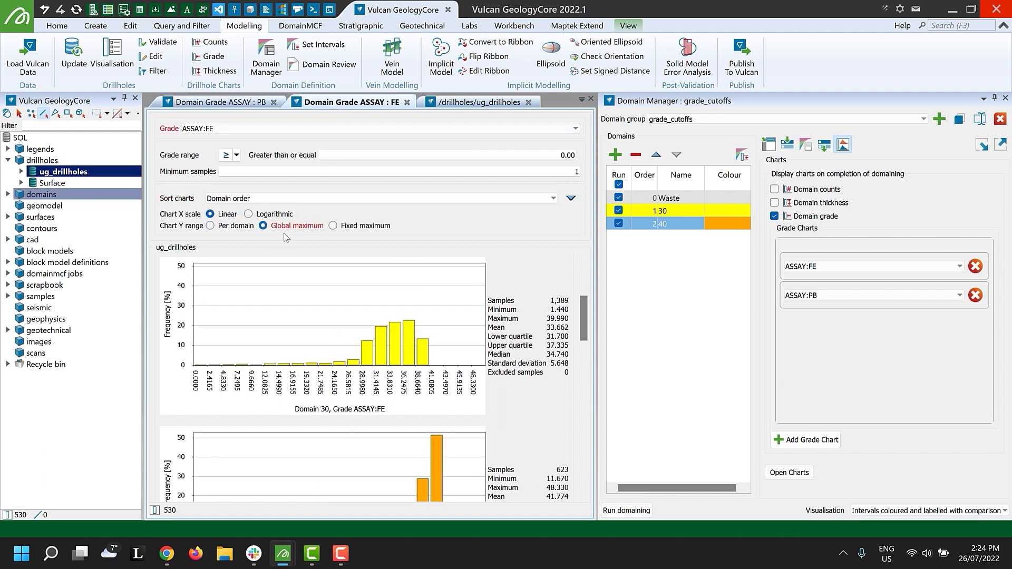
scroll(344, 322, down, 2)
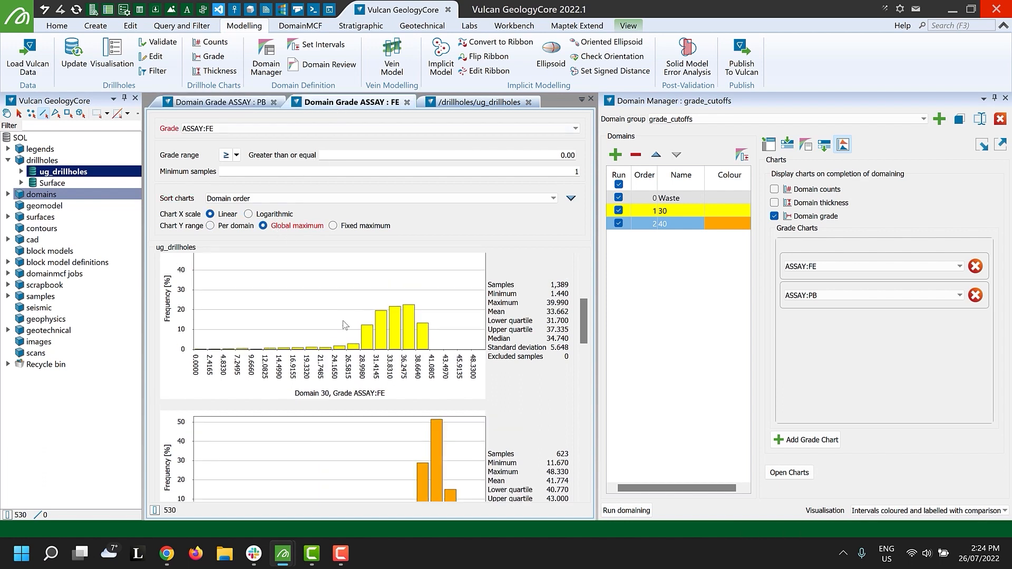
scroll(343, 324, down, 1)
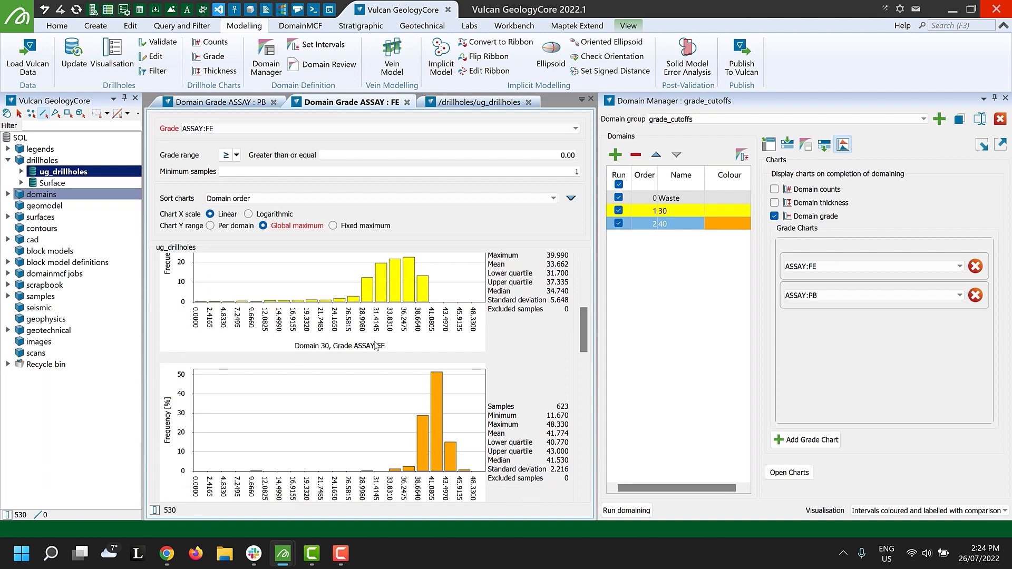
scroll(396, 309, up, 2)
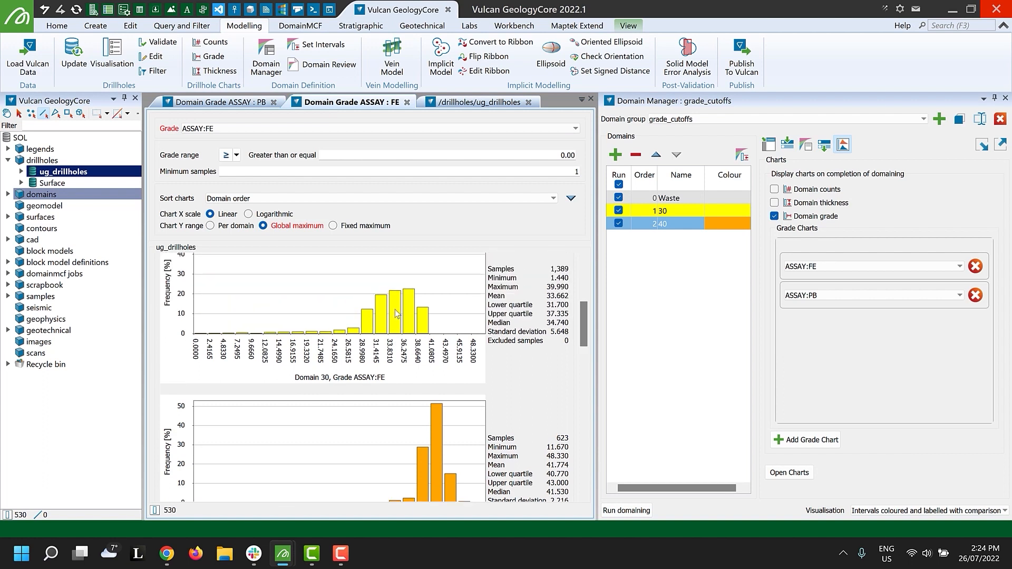
scroll(395, 309, up, 1)
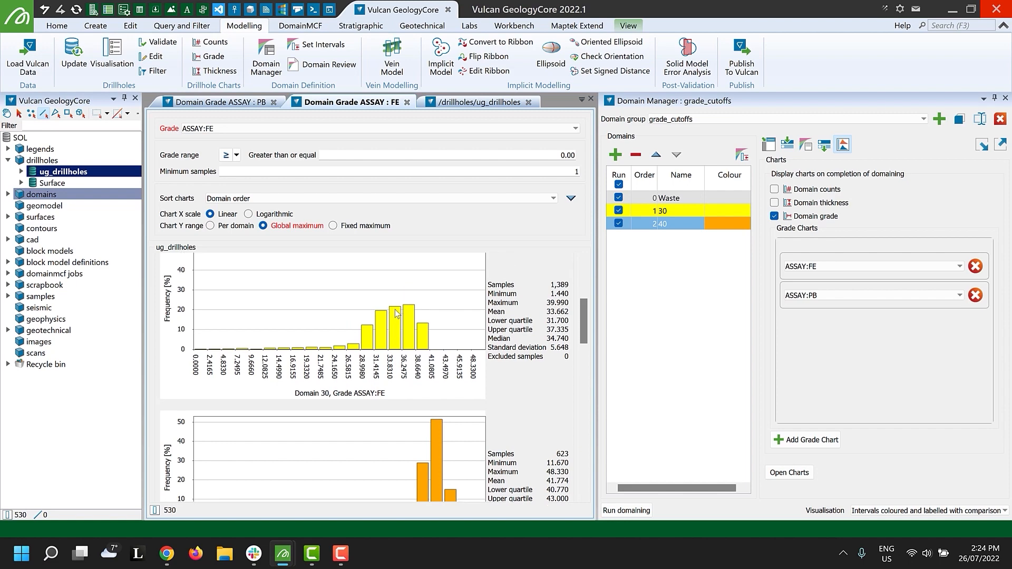
scroll(395, 309, down, 1)
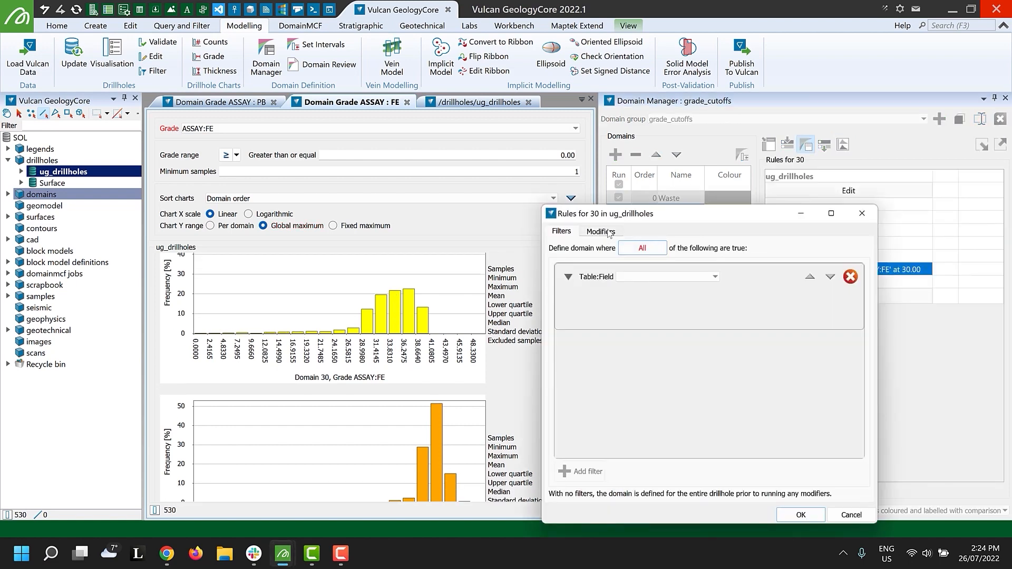
Set the ore/waste cutoff in domain 30's "Combine by grade cutoff" modifier to 20 and rename the domain 20.
click(600, 230)
double_click(654, 287)
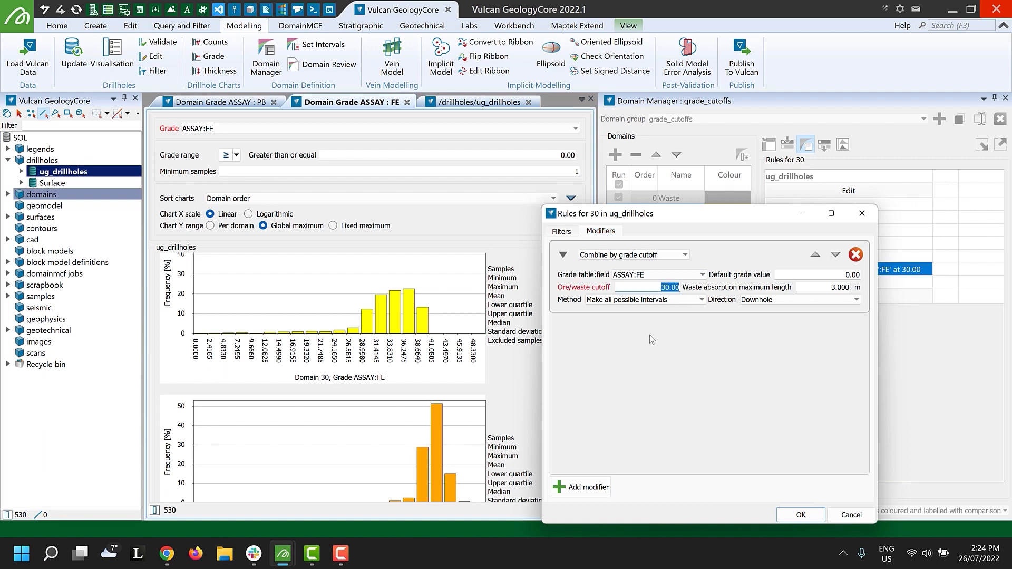
text(20)
click(801, 515)
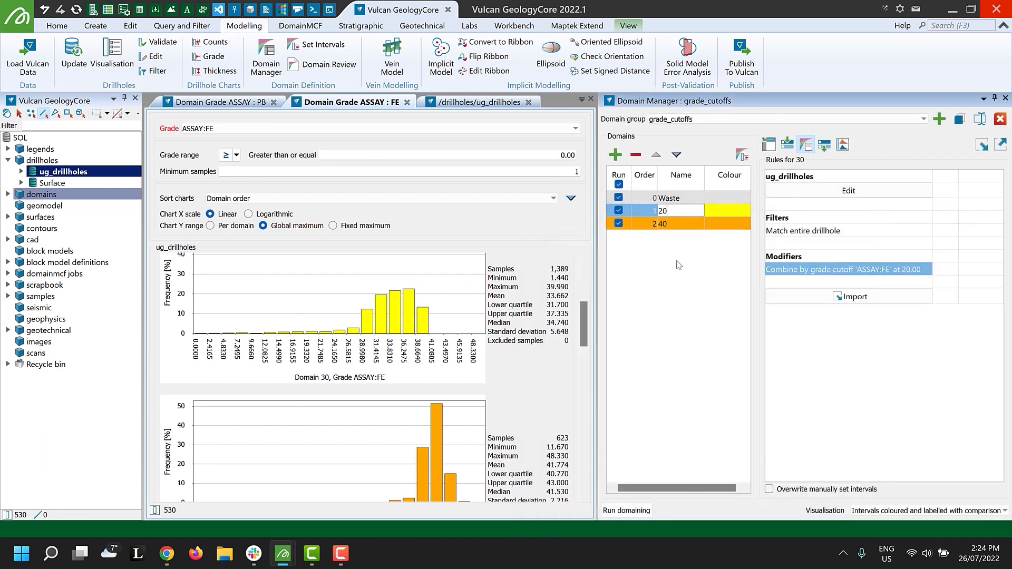
Run domaining with the new 20 cutoff and inspect the updated intervals in the ug_drillholes view.
click(625, 511)
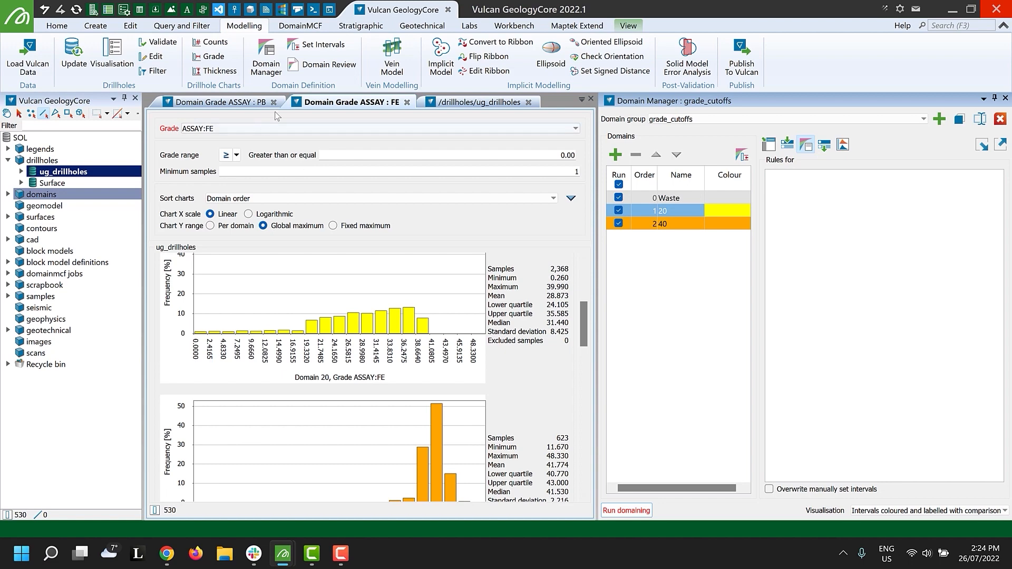
click(447, 102)
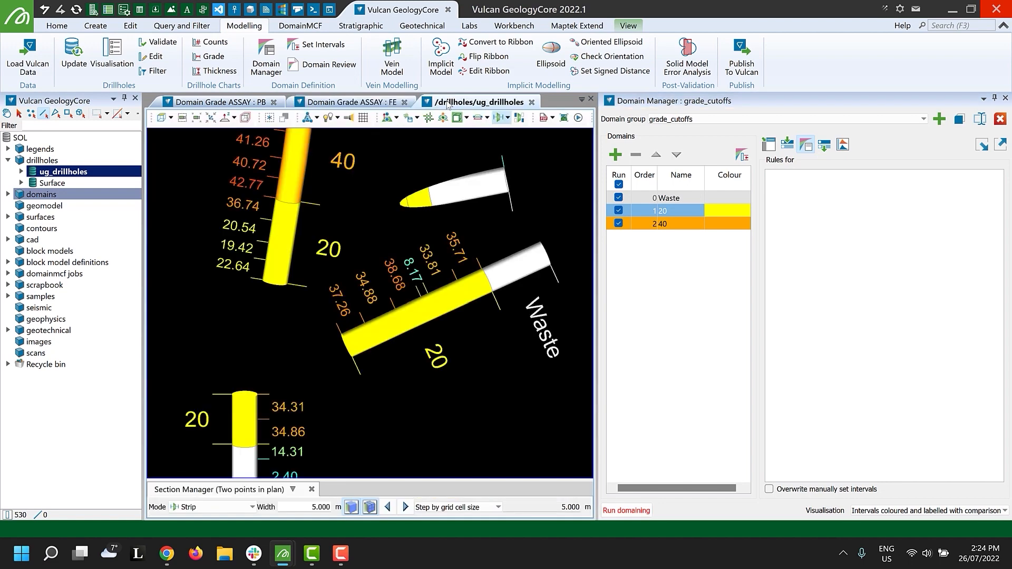
scroll(389, 303, down, 10)
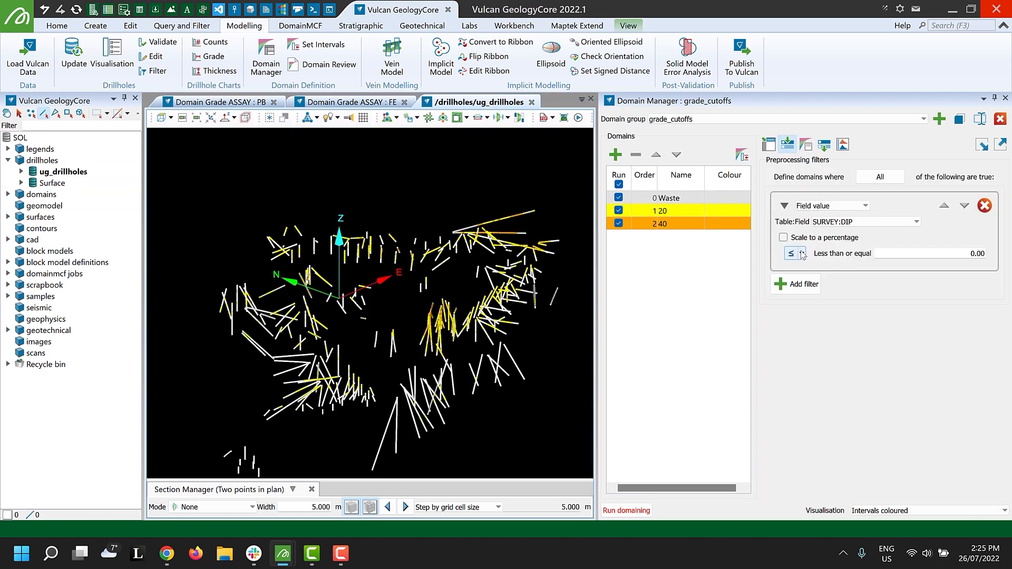
Set the SURVEY:DIP preprocessing filter to greater than or equal to 0 and run domaining.
click(796, 253)
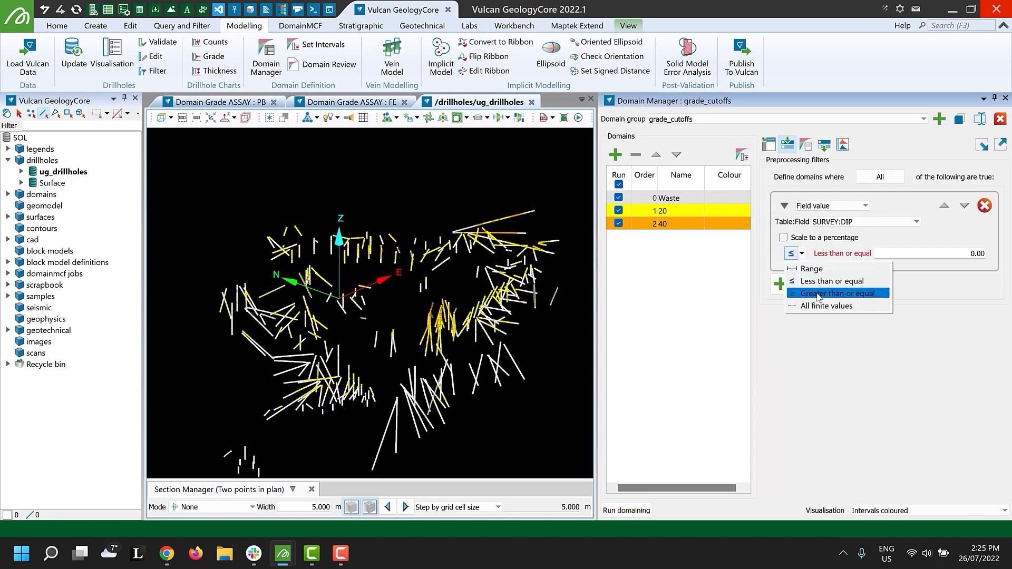
click(830, 294)
click(648, 515)
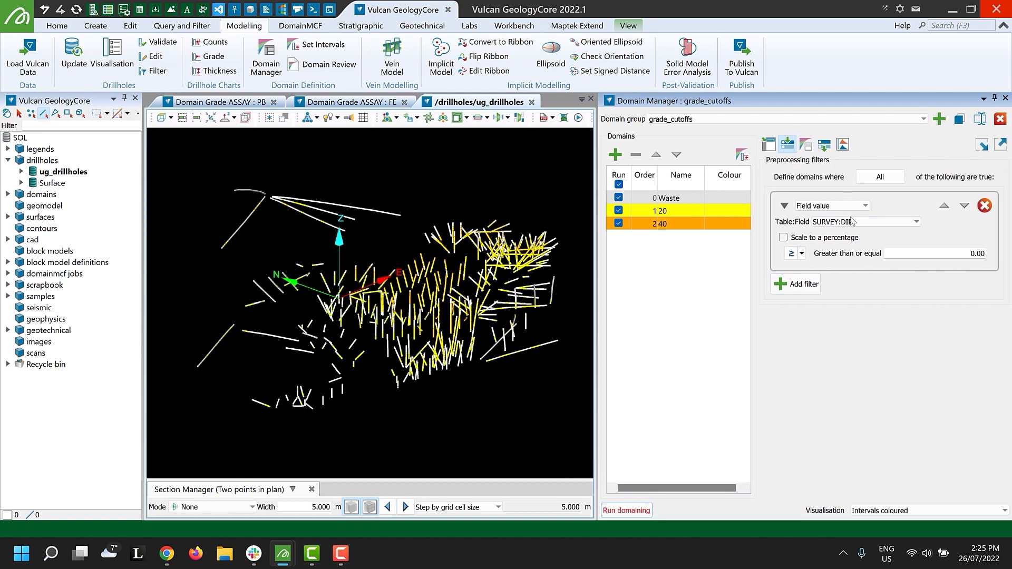
Change the preprocessing filter to COLLAR:TDEPTH greater than or equal to 10 and rerun domaining.
click(916, 222)
drag(917, 247, 923, 270)
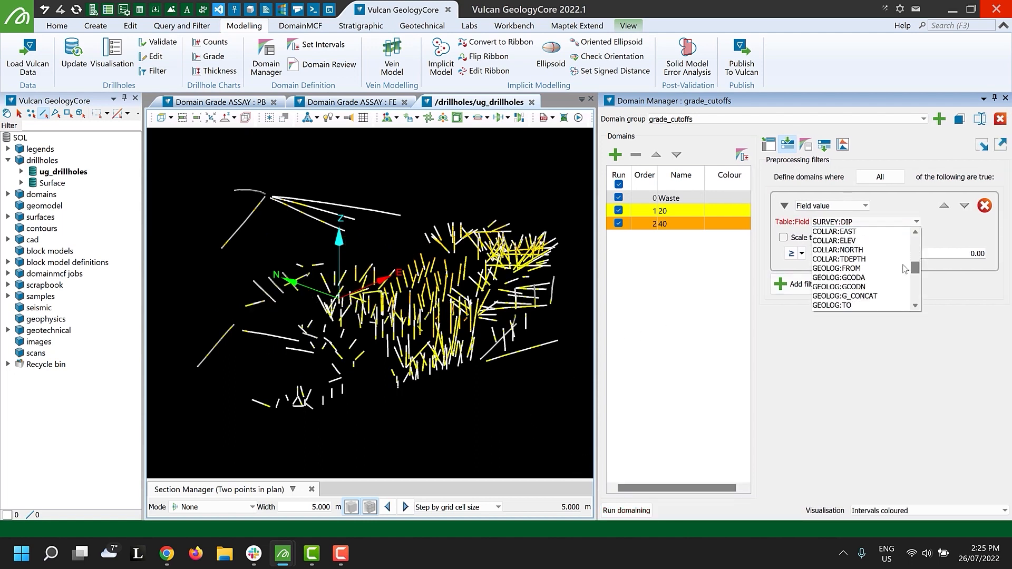
click(838, 268)
click(983, 250)
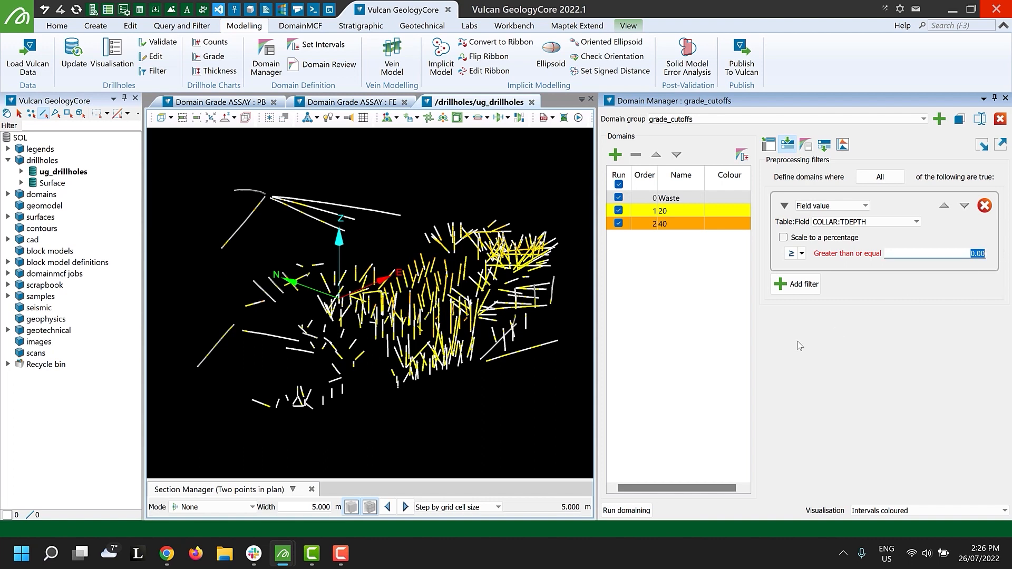
text(10)
click(626, 511)
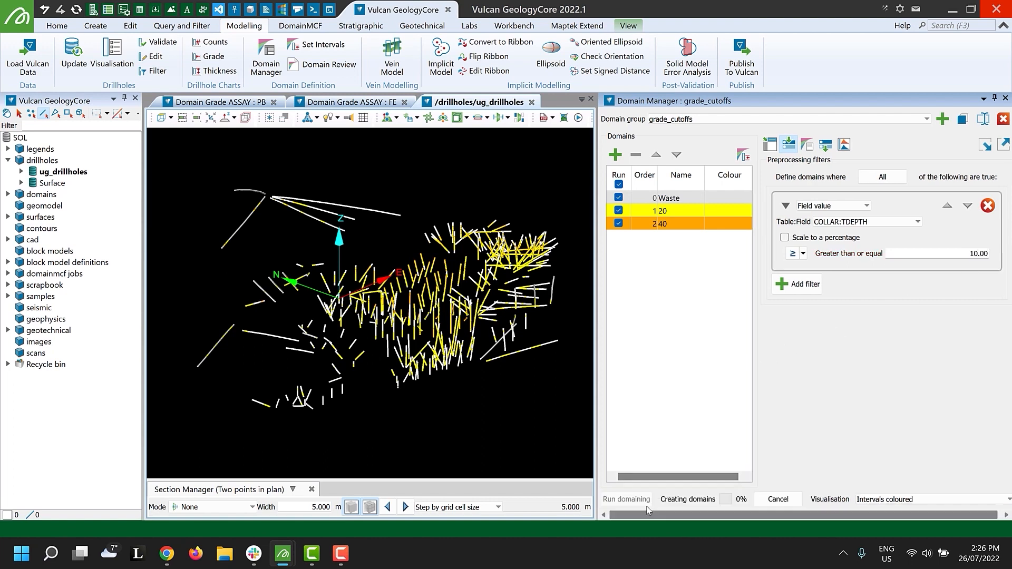
Try domaining with COLLAR:TDEPTH less than or equal to 10, and restore the greater than or equal condition.
click(802, 254)
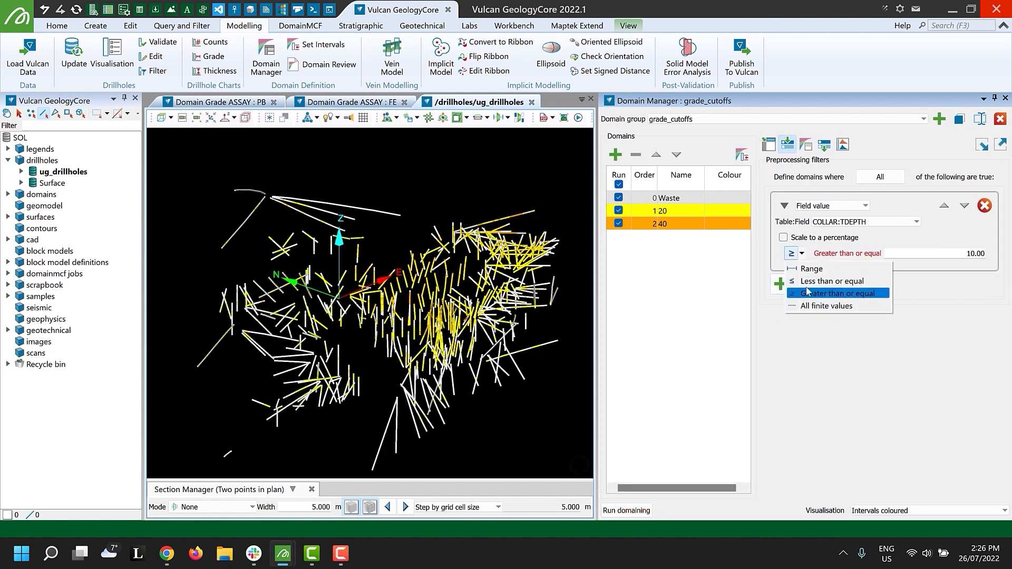
click(822, 282)
click(632, 511)
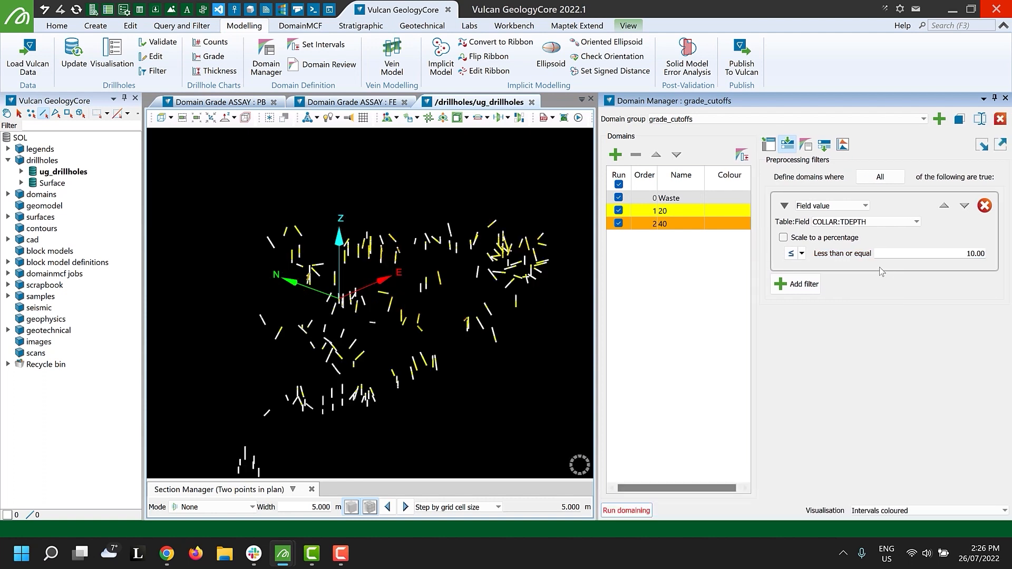
click(802, 253)
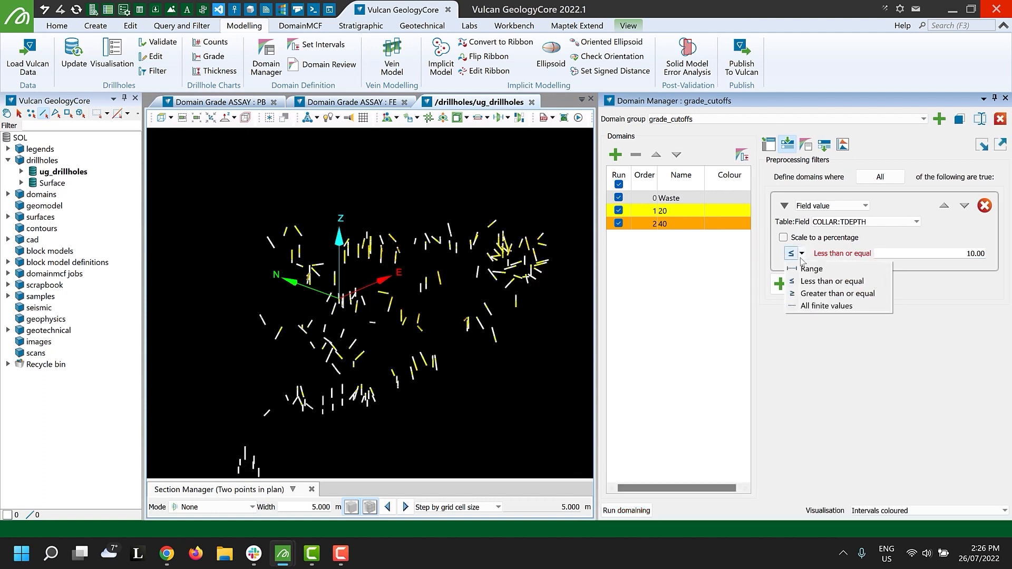
click(825, 293)
click(649, 510)
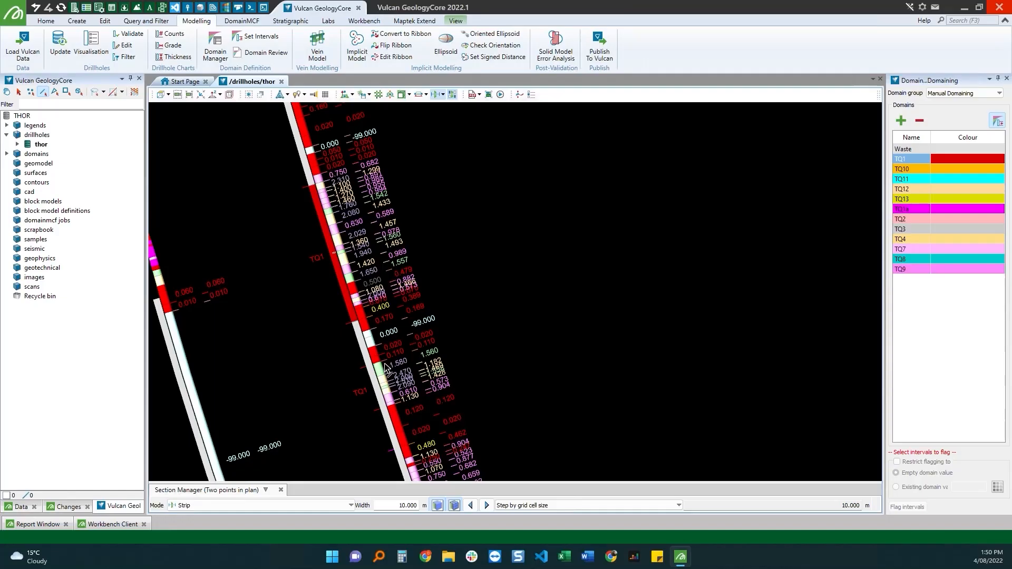
Select the high-grade intervals along the lower part of the thor drillhole and flag them as domain TQ1.
mouse_move(383, 364)
mouse_down()
mouse_move(368, 398)
mouse_move(387, 406)
mouse_move(425, 391)
mouse_up()
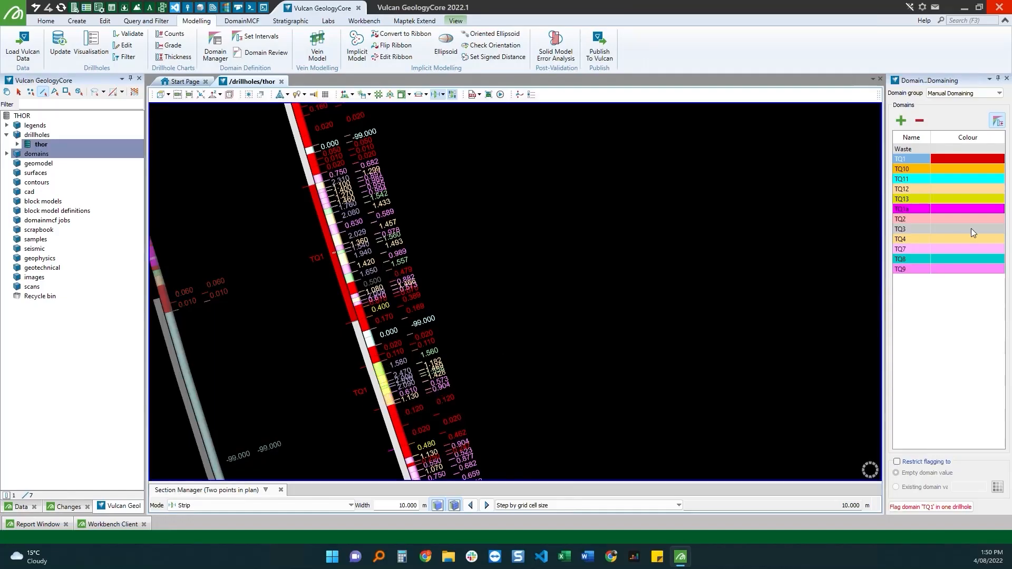
click(931, 507)
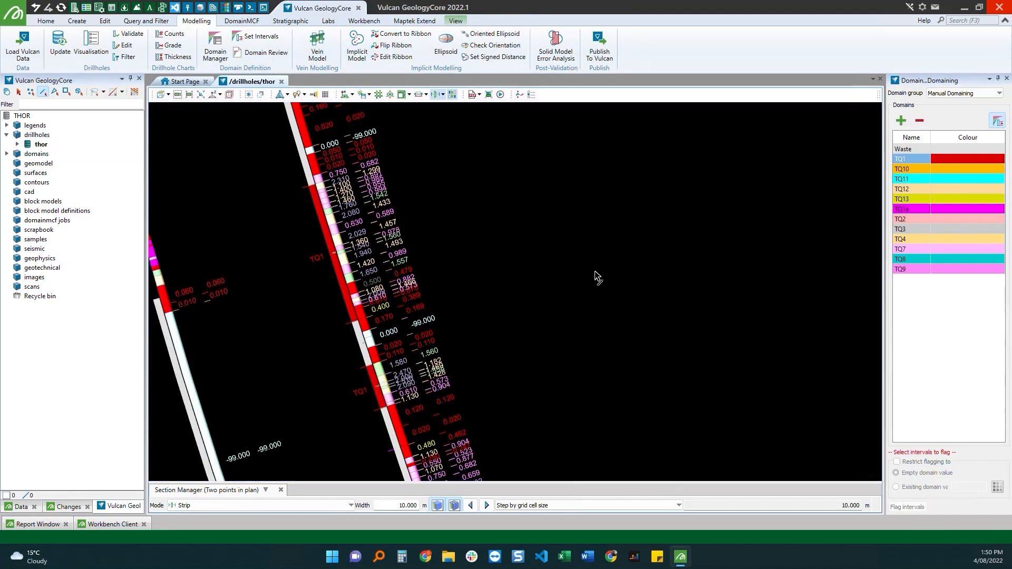
scroll(391, 258, down, 3)
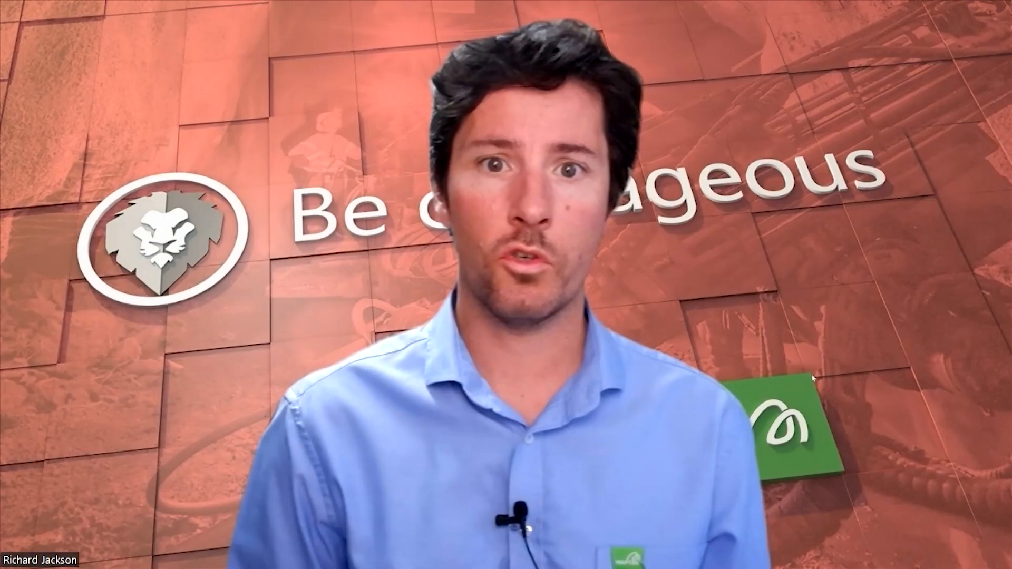